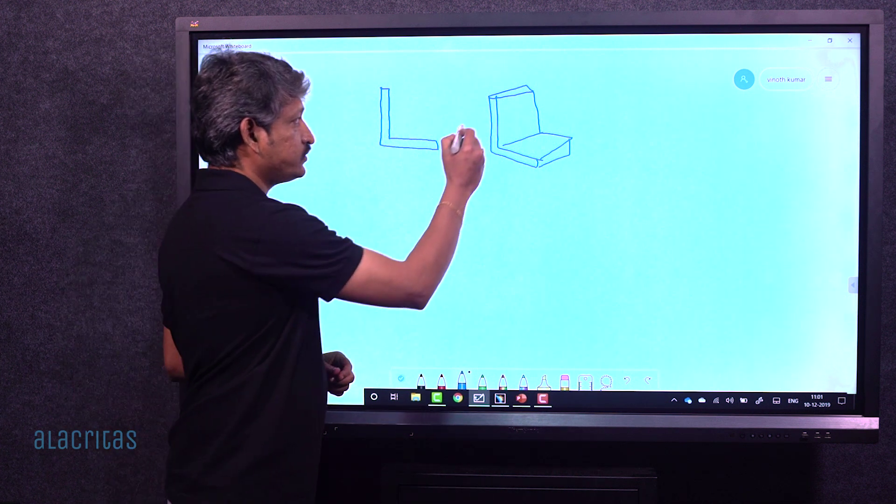
# Annotate the whiteboard bracket drawings with labels 1 and 2, the side view's diagonal rib line, and a short green mark on the upright wall
pyautogui.moveTo(476, 116); pyautogui.dragTo(476, 125)
pyautogui.moveTo(490, 163); pyautogui.dragTo(497, 169)
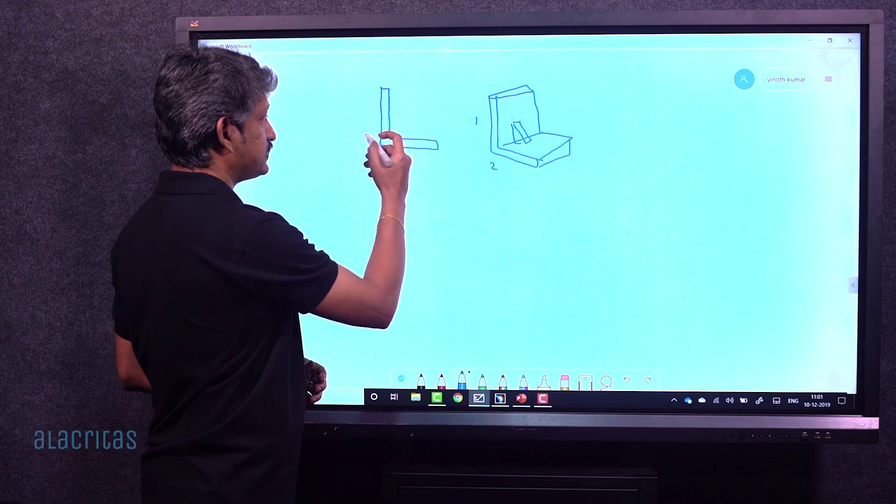
pyautogui.moveTo(389, 114); pyautogui.dragTo(408, 139)
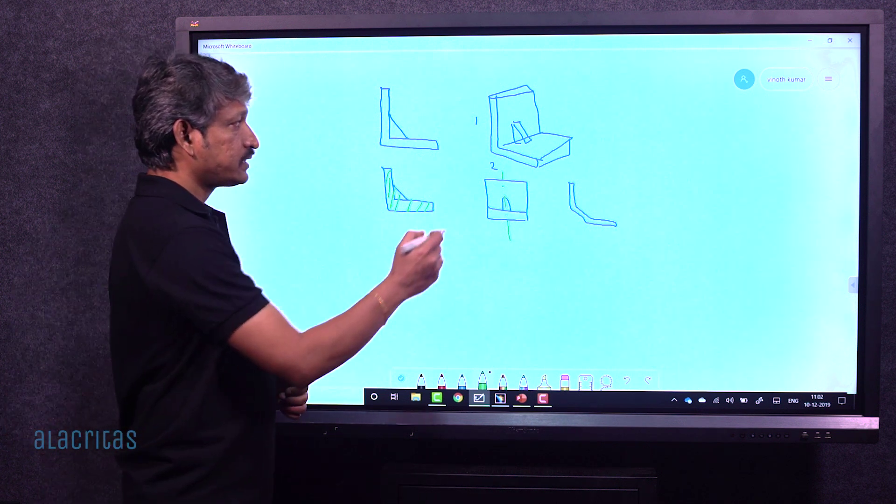
pyautogui.moveTo(530, 112); pyautogui.dragTo(544, 102)
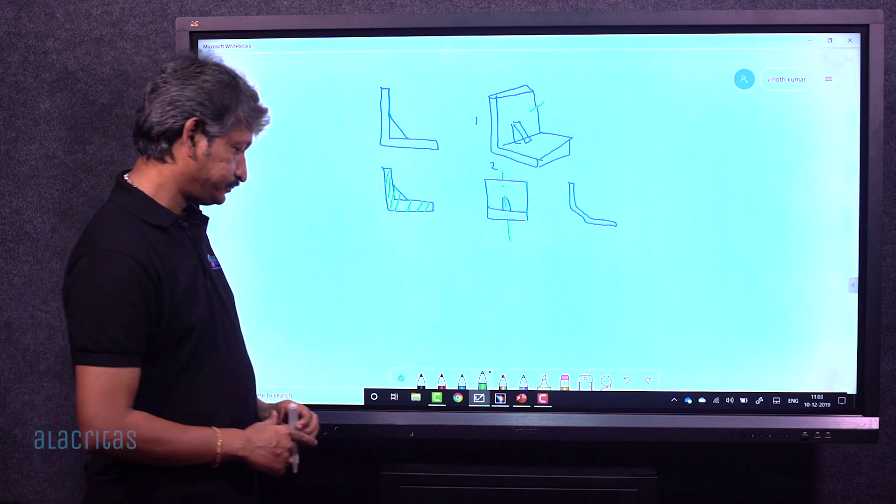
# Switch to CATIA V5 and create a new Part Design part named L-Bracket
pyautogui.click(479, 398)
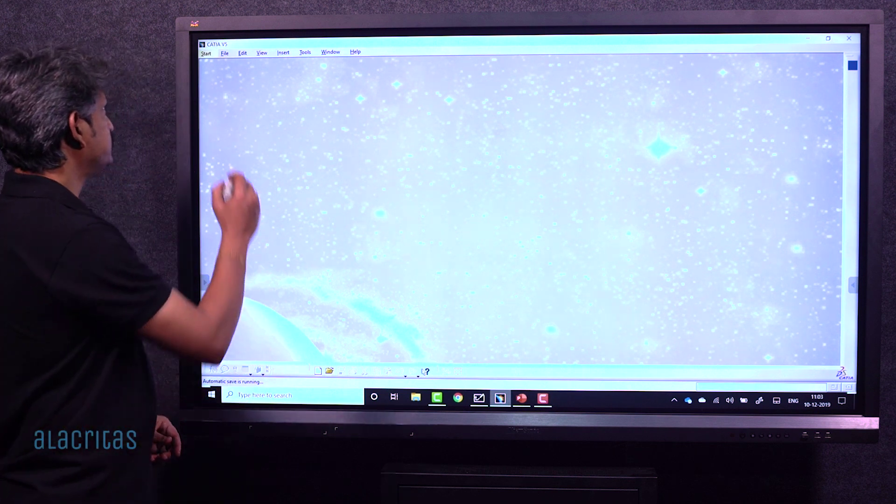
pyautogui.click(206, 53)
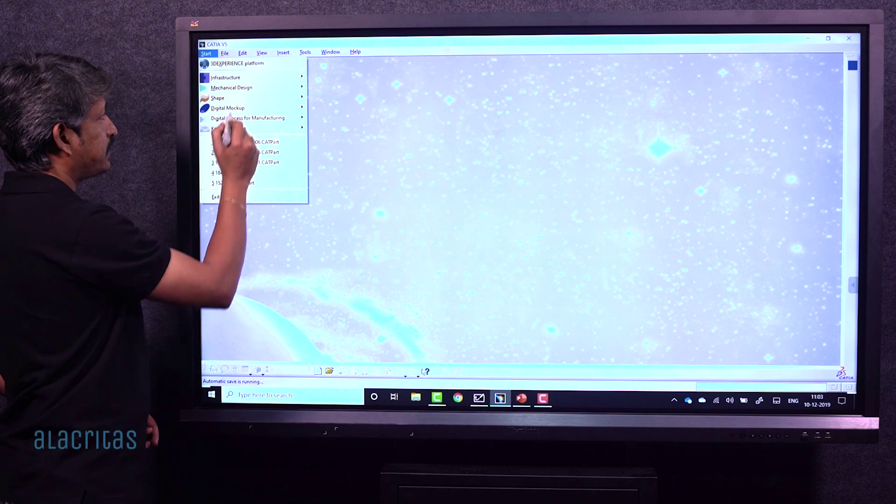
pyautogui.click(231, 87)
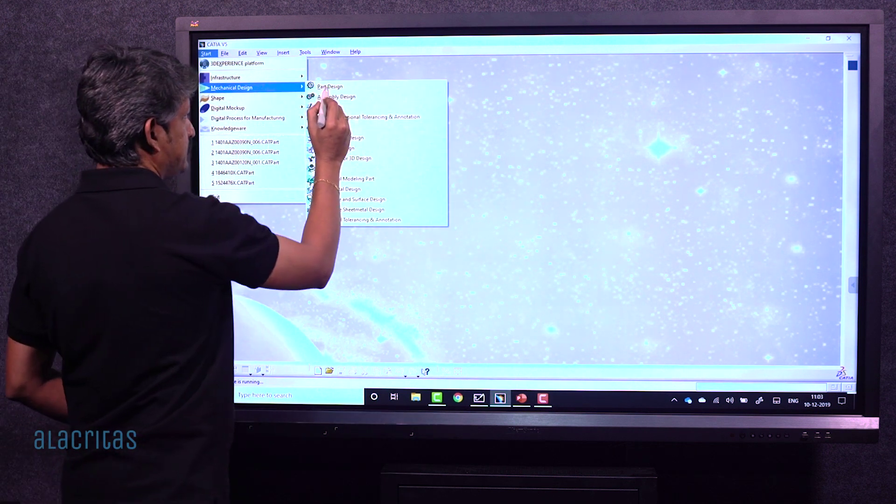
pyautogui.click(330, 86)
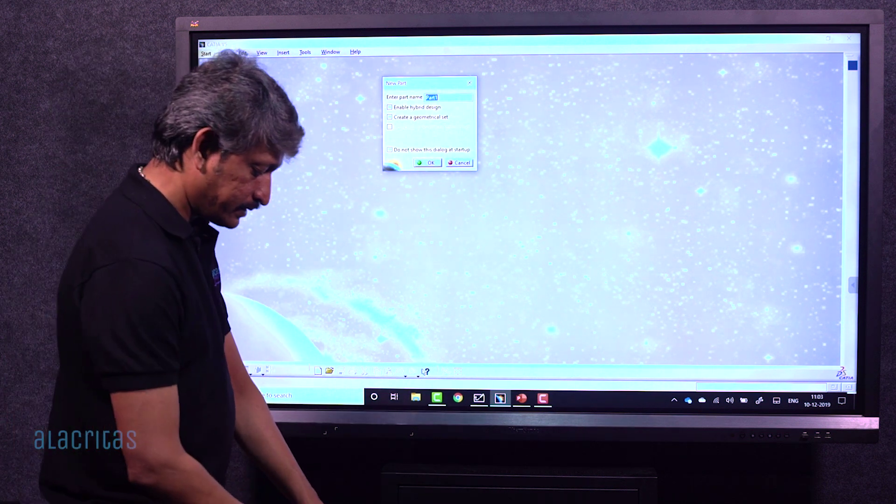
pyautogui.write('L-Bracket')
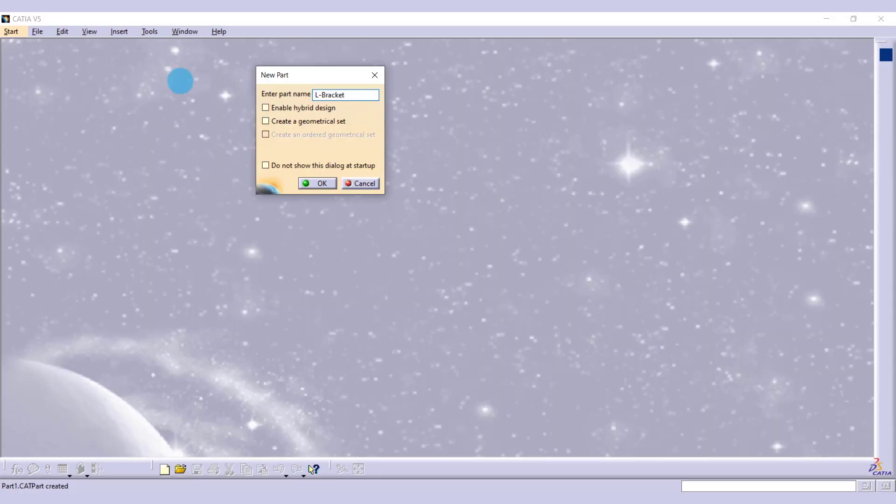
pyautogui.click(316, 183)
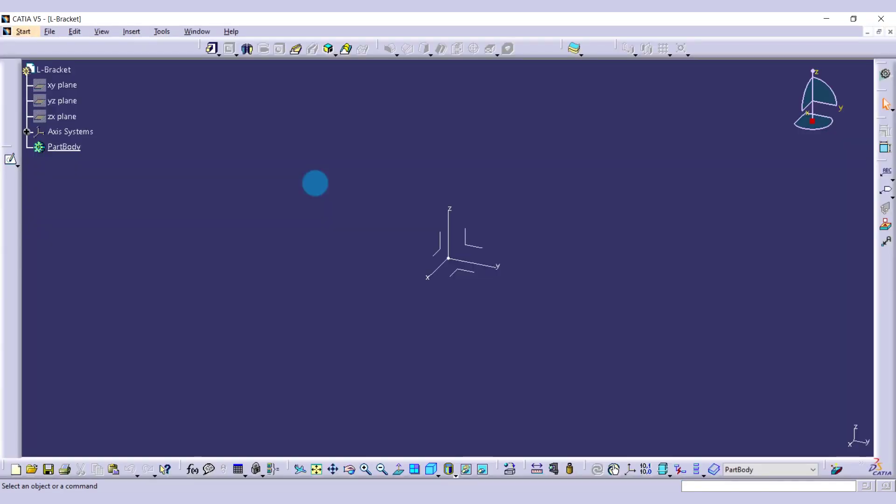
# Sketch an open L profile on the yz plane: a vertical line about 57 mm down to the origin and a similar-length horizontal line
pyautogui.click(12, 160)
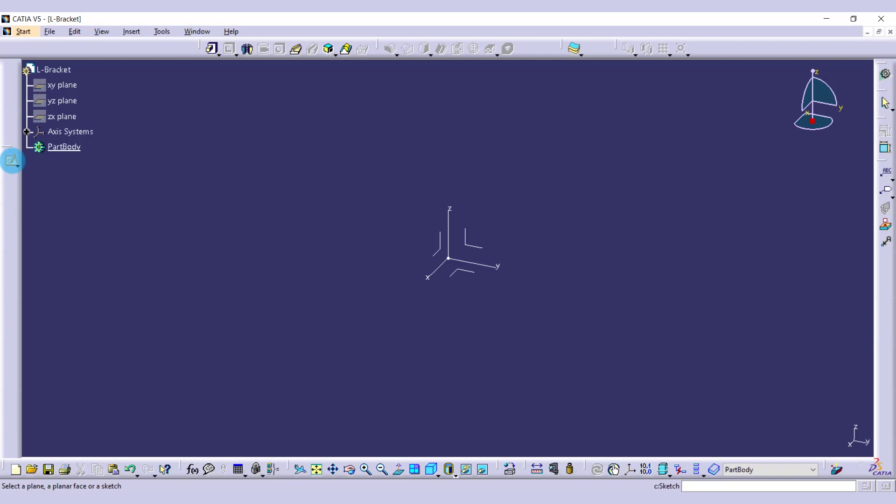
pyautogui.click(478, 247)
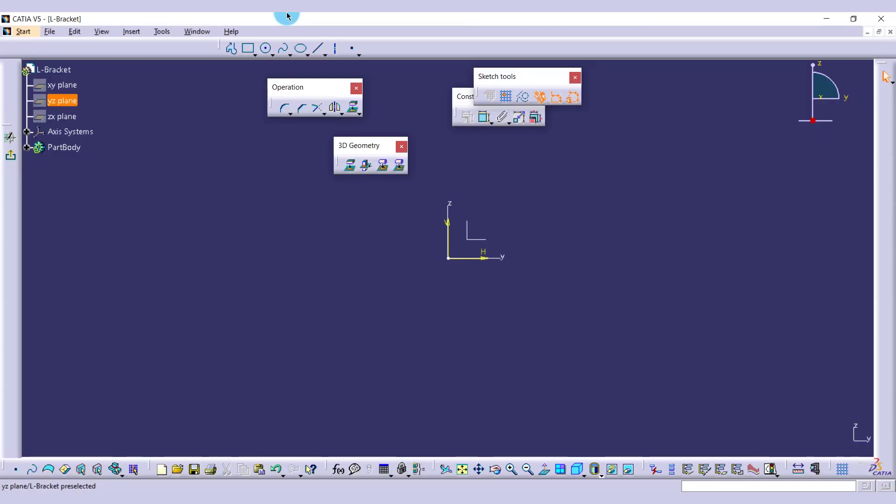
pyautogui.click(229, 49)
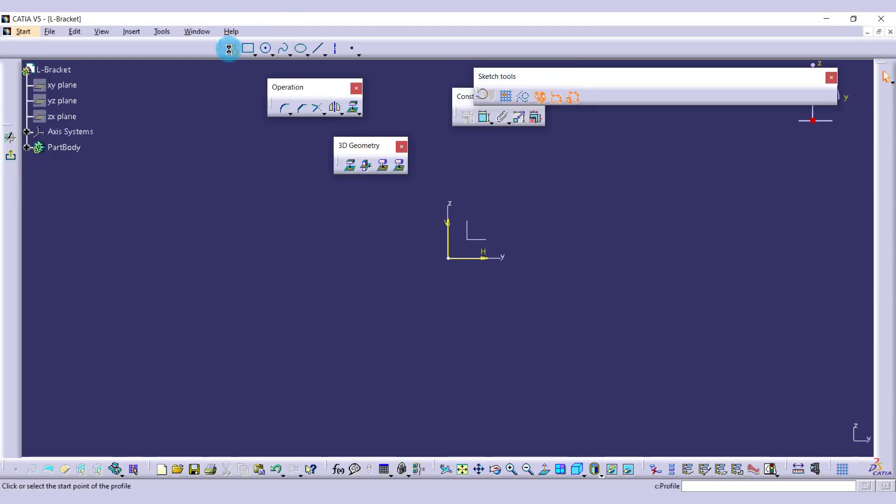
pyautogui.click(448, 206)
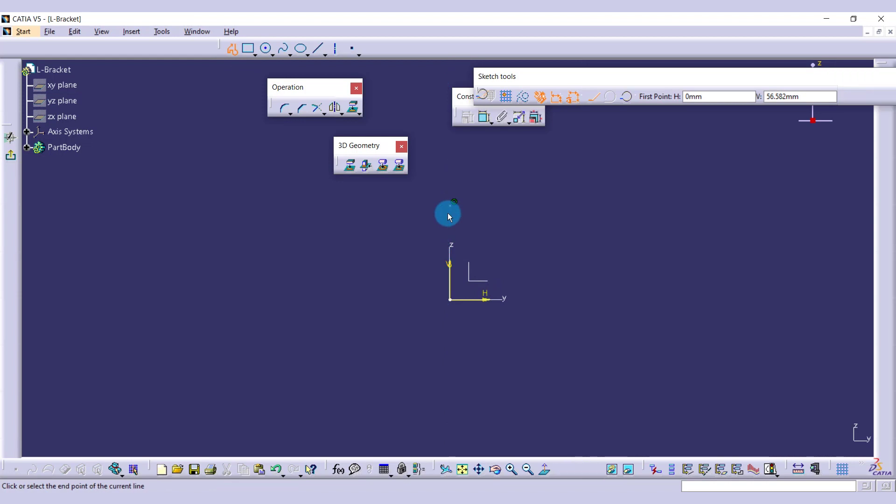
pyautogui.click(452, 300)
pyautogui.click(544, 299)
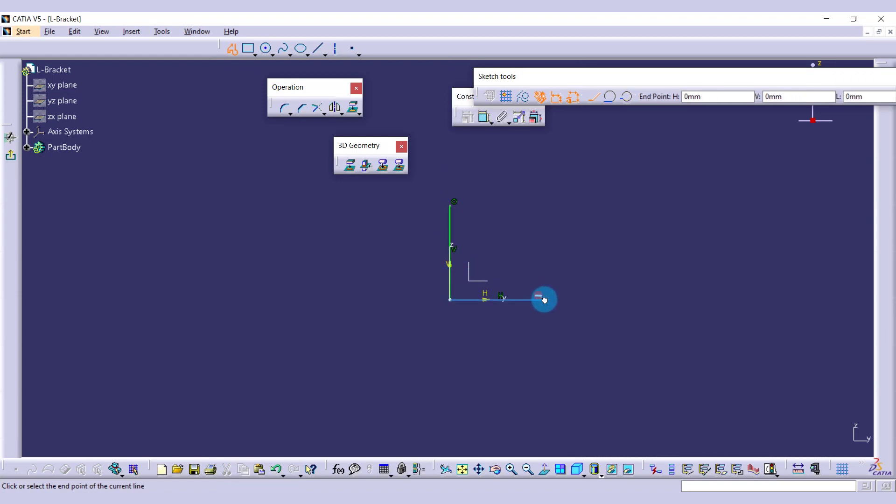
pyautogui.click(544, 299)
pyautogui.click(555, 282)
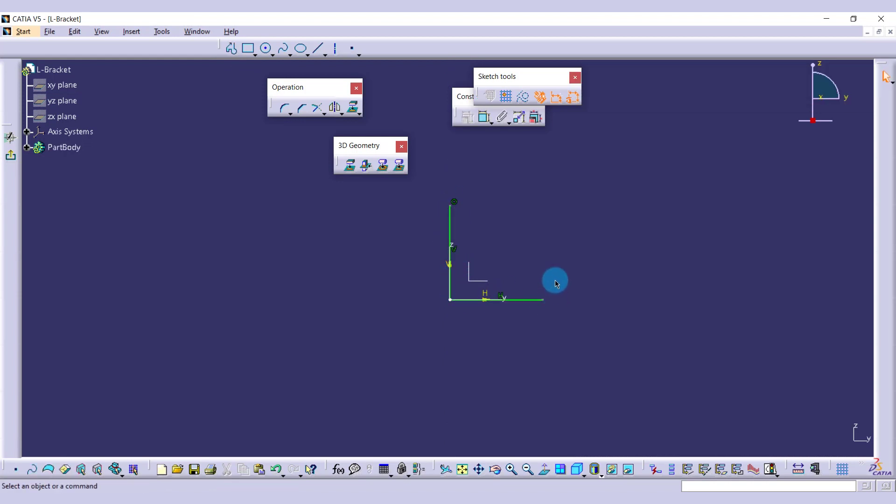
# Dimension the horizontal line of the L profile and set its length to 50 mm
pyautogui.click(484, 117)
pyautogui.click(523, 302)
pyautogui.click(504, 335)
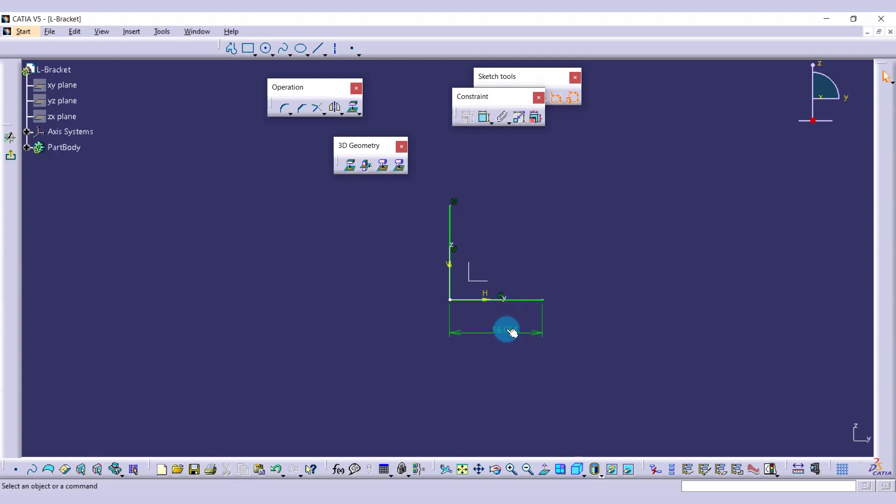
pyautogui.doubleClick(507, 329)
pyautogui.write('50mm')
pyautogui.press('Return')
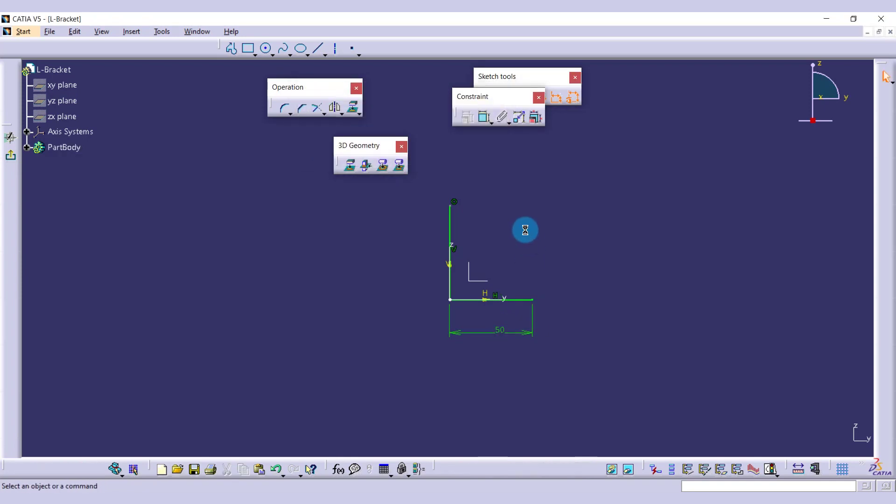
# Dimension the vertical line of the L profile, set its length to 50 mm, and exit the sketch
pyautogui.click(484, 117)
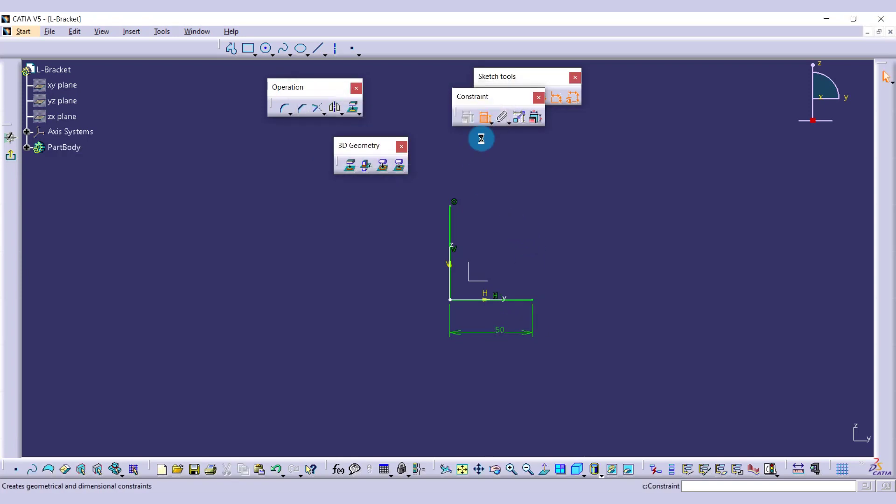
pyautogui.click(451, 233)
pyautogui.click(412, 260)
pyautogui.doubleClick(415, 246)
pyautogui.write('50mm')
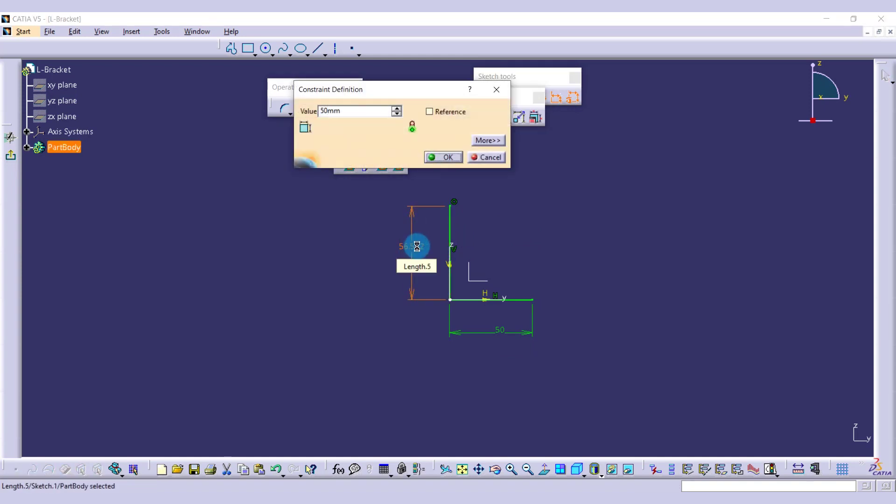
pyautogui.press('Return')
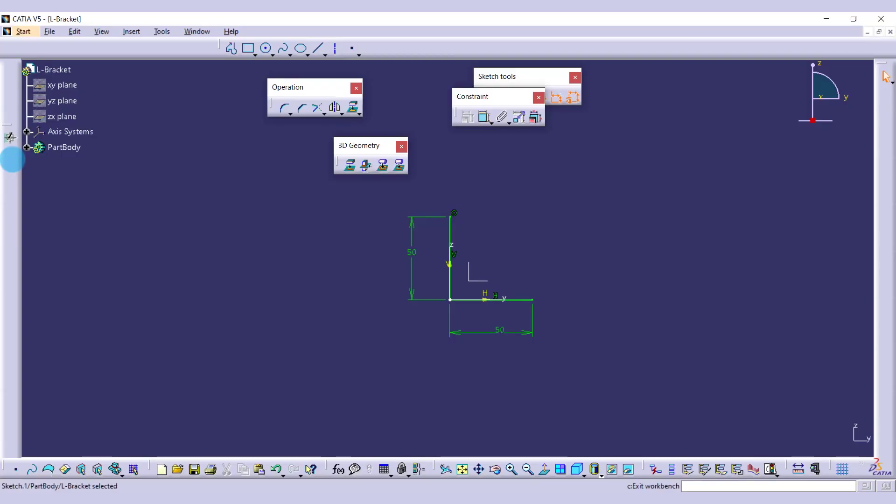
pyautogui.click(206, 144)
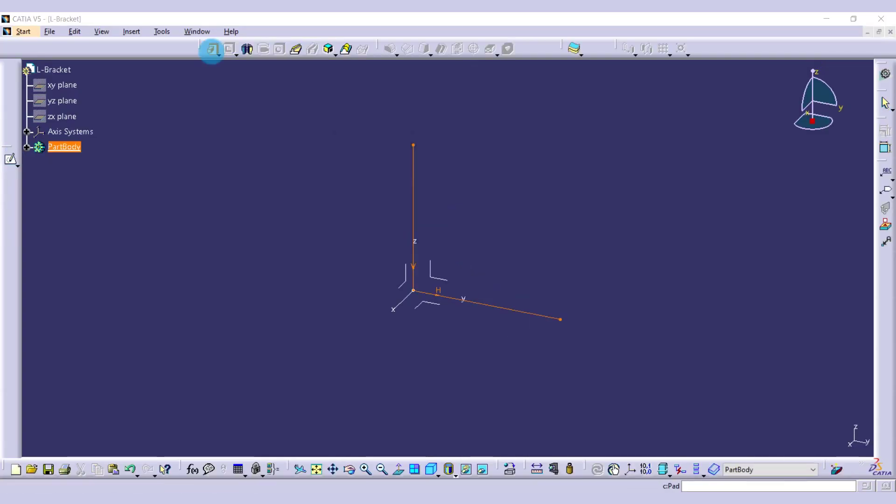
# Set up a thick pad from the open L profile with mirrored extent and a first-limit length of 25 mm, and preview it
pyautogui.click(212, 49)
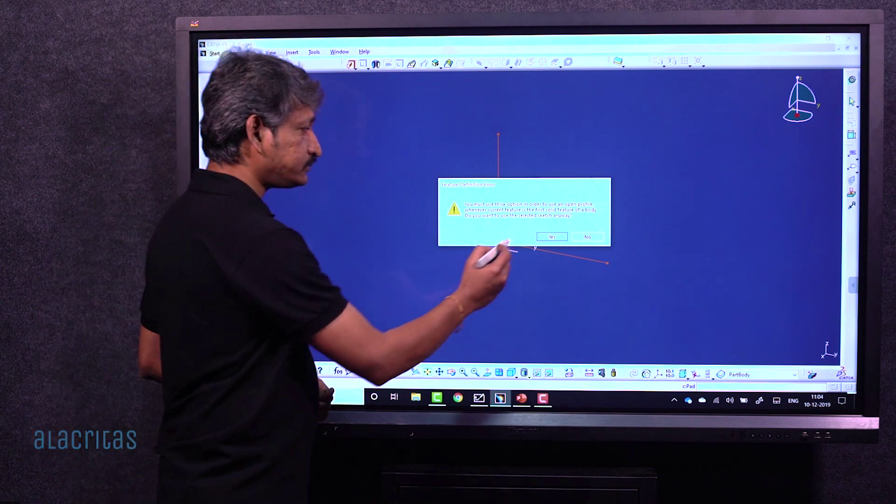
pyautogui.click(551, 237)
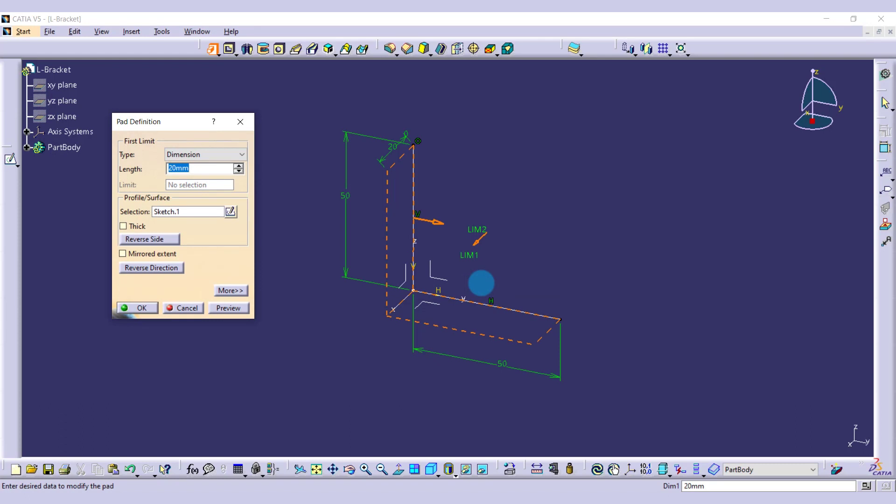
pyautogui.click(122, 226)
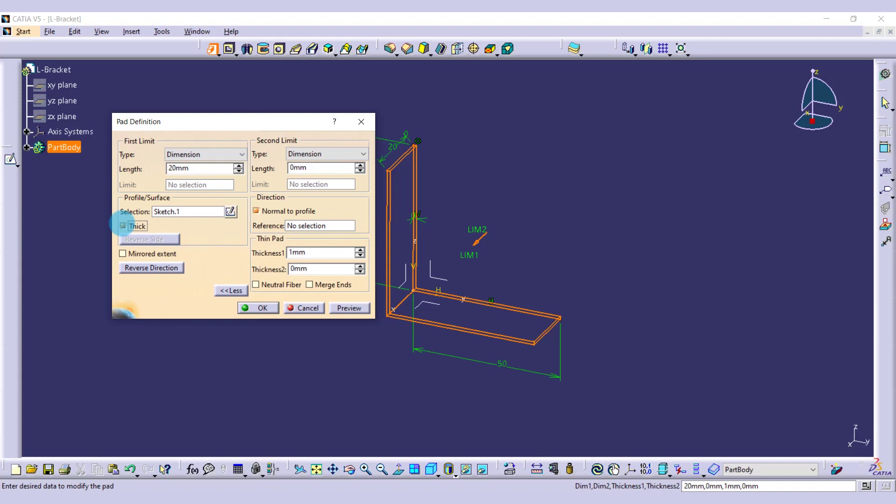
pyautogui.click(122, 253)
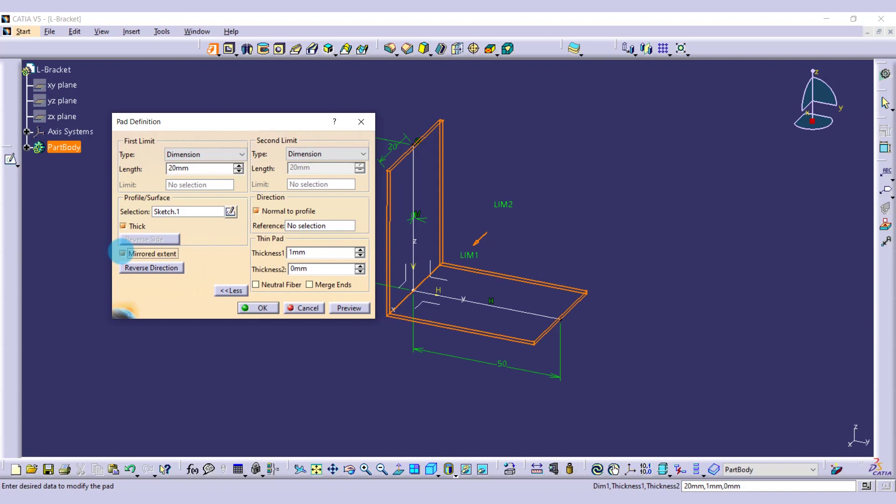
pyautogui.doubleClick(191, 168)
pyautogui.write('25')
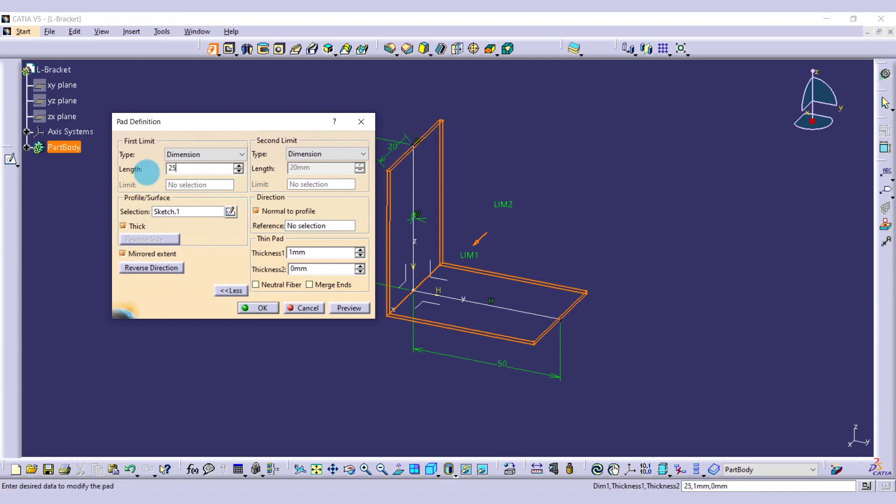
pyautogui.click(347, 308)
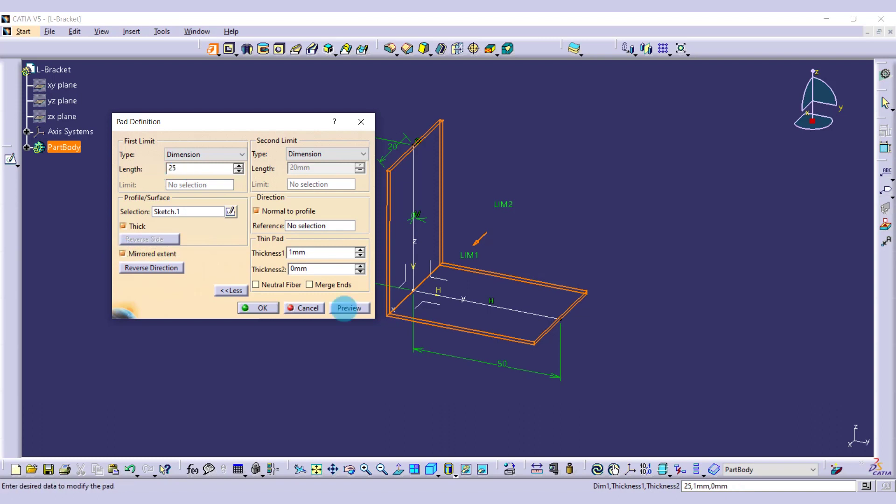
# Set the thin pad's Thickness1 to 2 mm, preview it, and create the pad
pyautogui.doubleClick(296, 253)
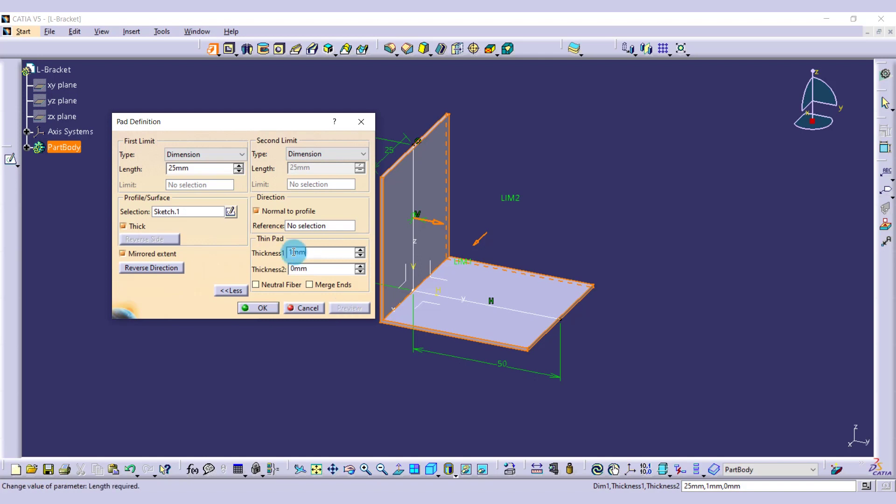
pyautogui.write('2')
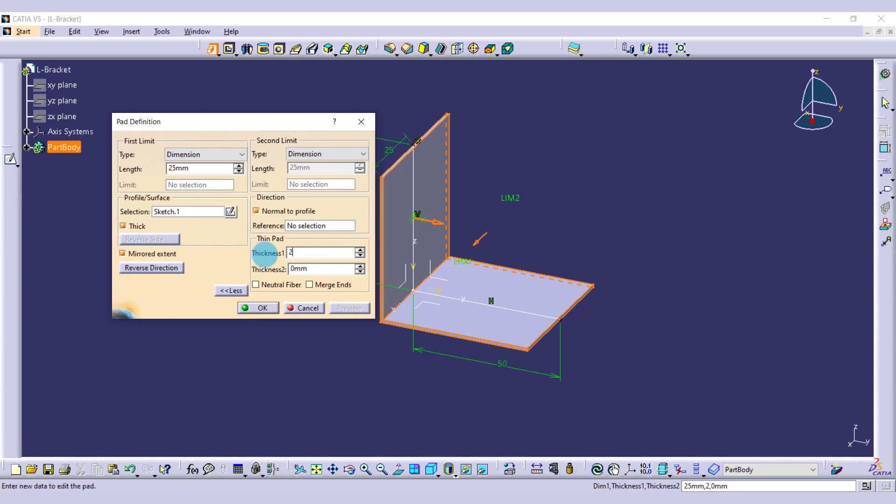
pyautogui.click(273, 363)
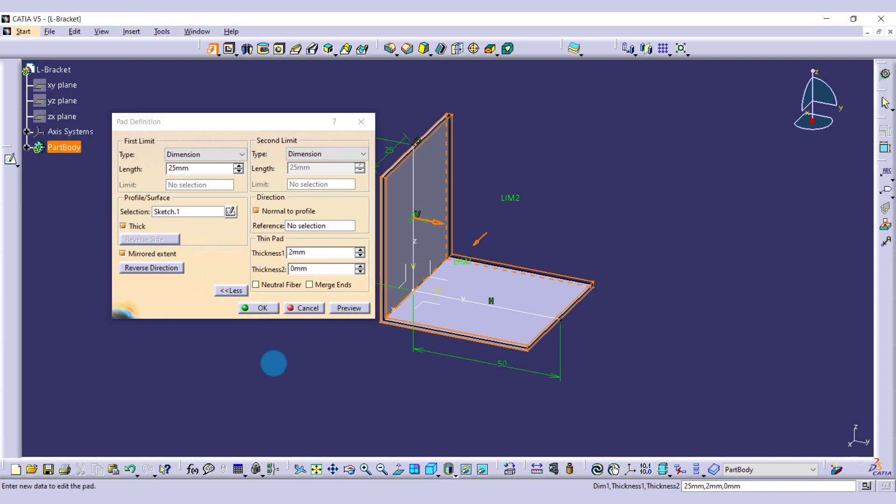
pyautogui.click(345, 308)
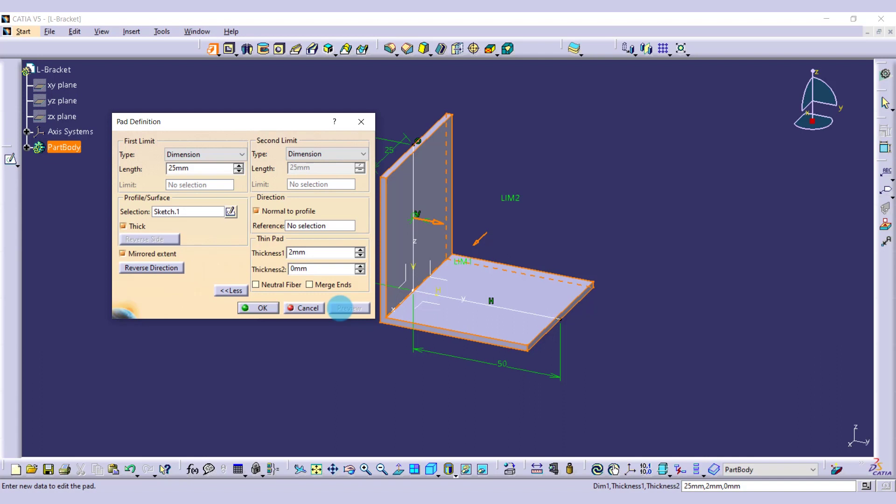
pyautogui.click(260, 307)
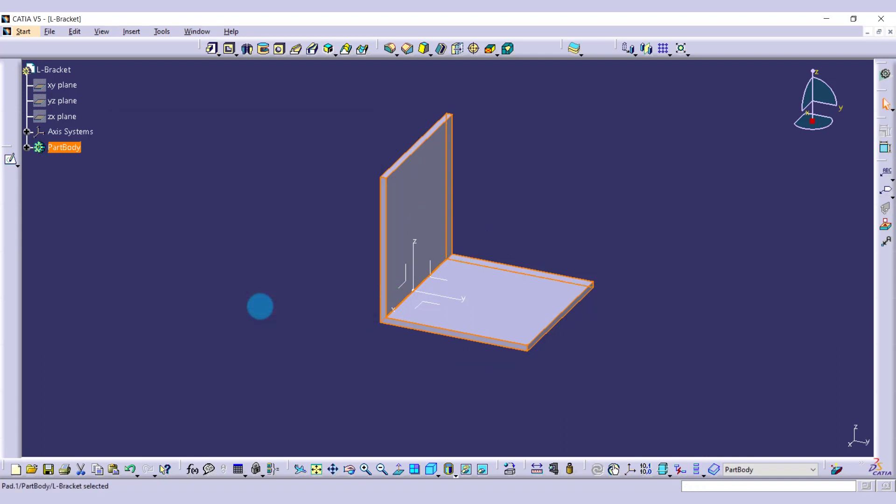
pyautogui.click(254, 312)
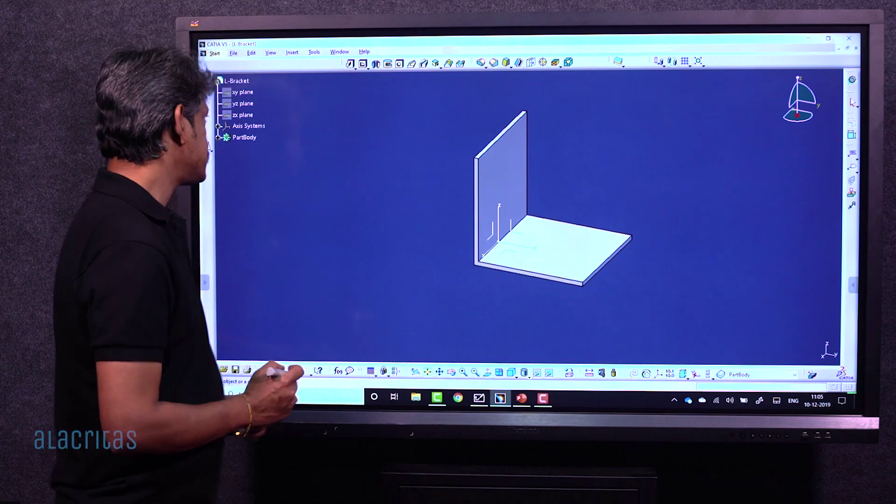
# Sketch a slanted line at about 53° on the yz plane, crossing both legs of the bracket around the inner corner
pyautogui.click(206, 146)
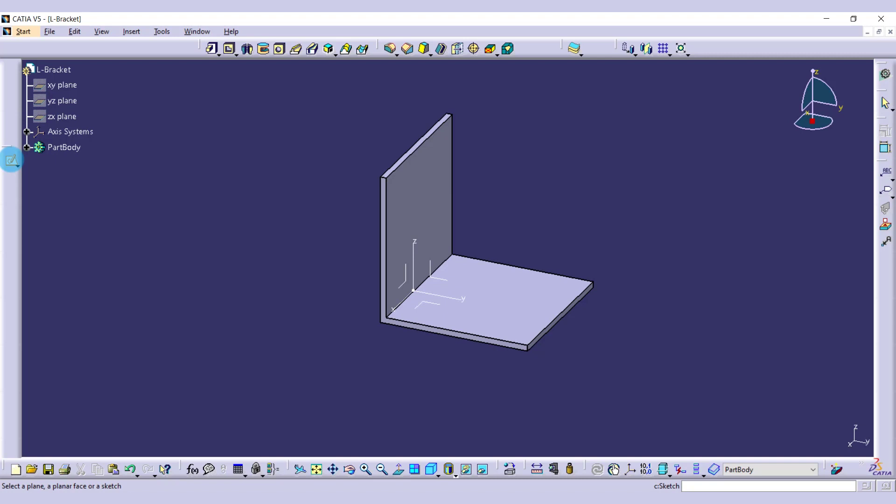
pyautogui.moveTo(462, 330); pyautogui.dragTo(362, 316, button='middle')
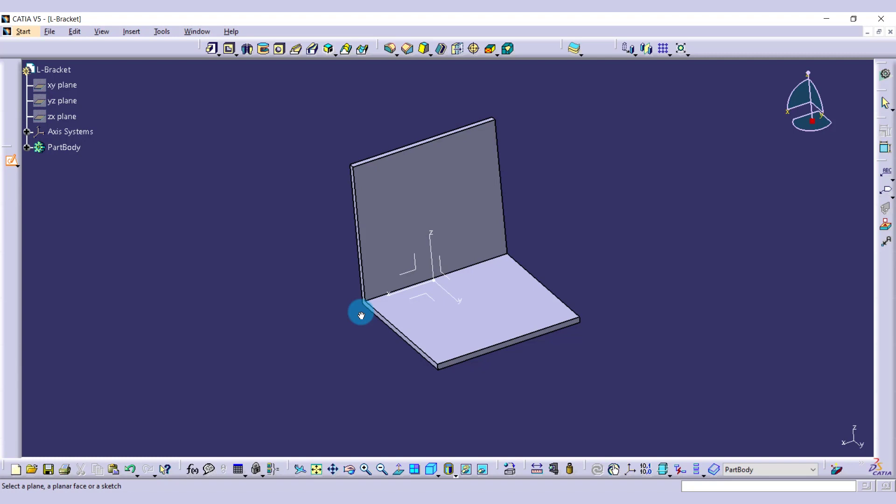
pyautogui.click(444, 278)
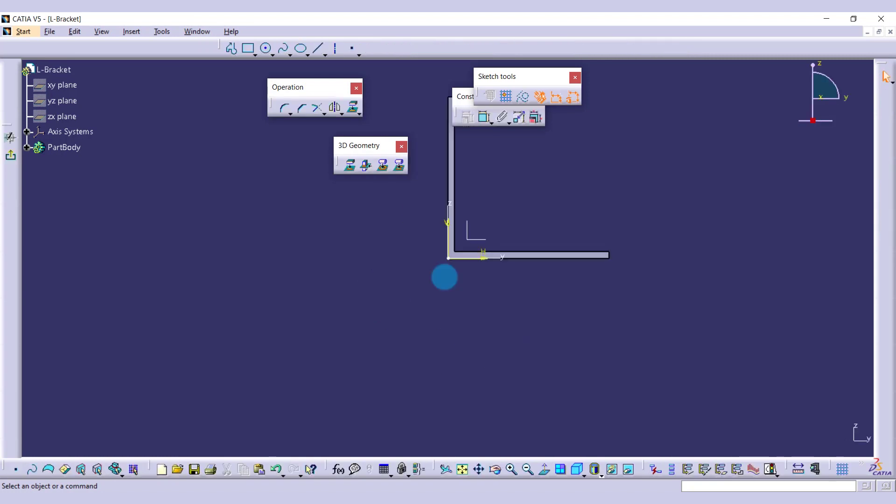
pyautogui.click(318, 48)
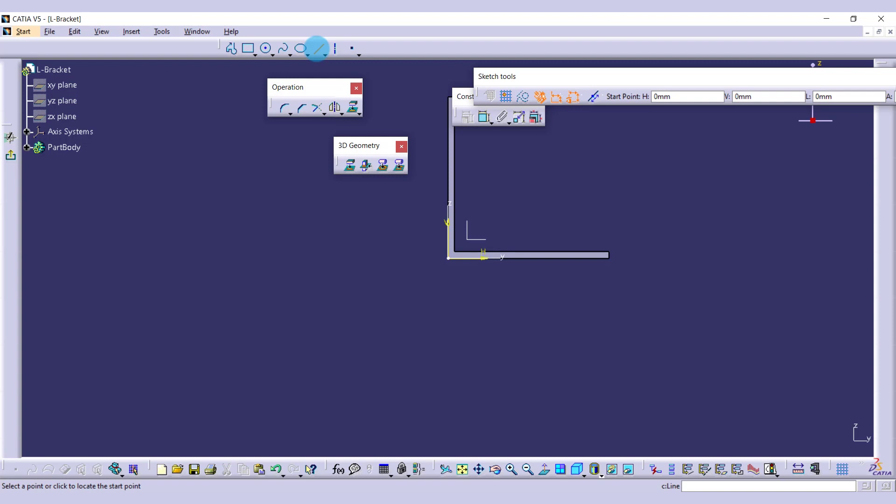
pyautogui.click(443, 173)
pyautogui.click(515, 268)
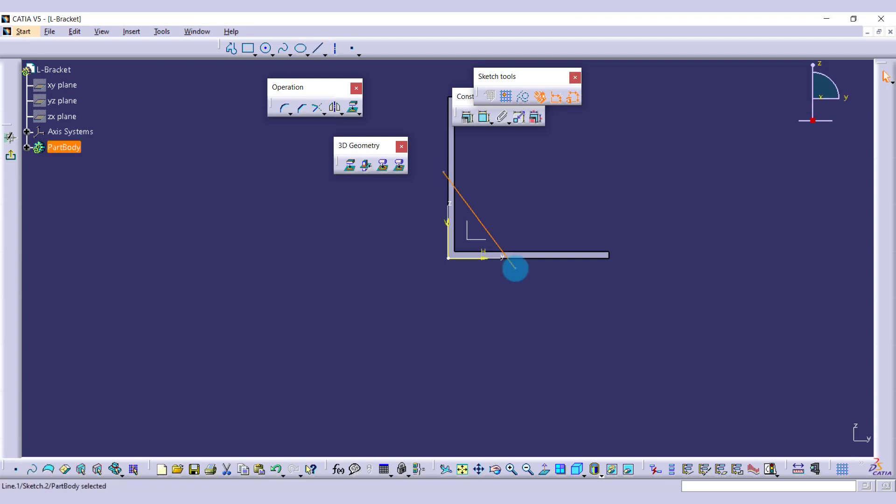
pyautogui.click(282, 313)
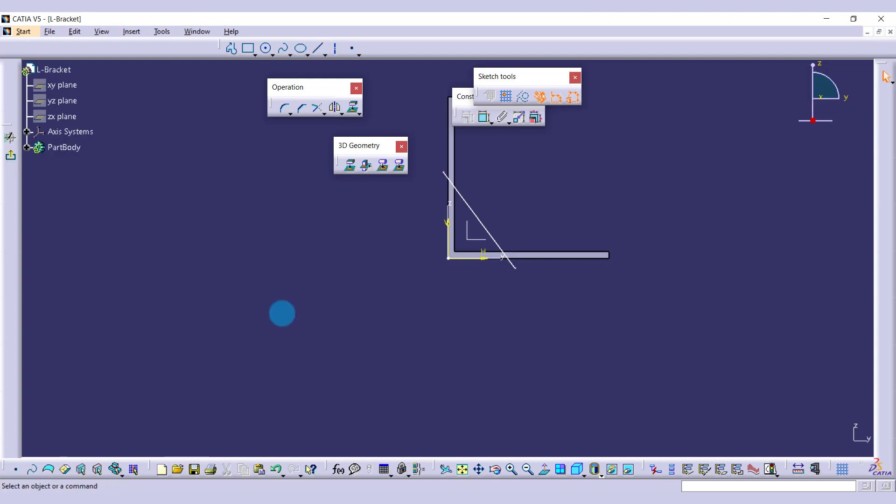
# Dimension the angle between the slanted line and the horizontal axis and set it to 45 degrees
pyautogui.click(484, 122)
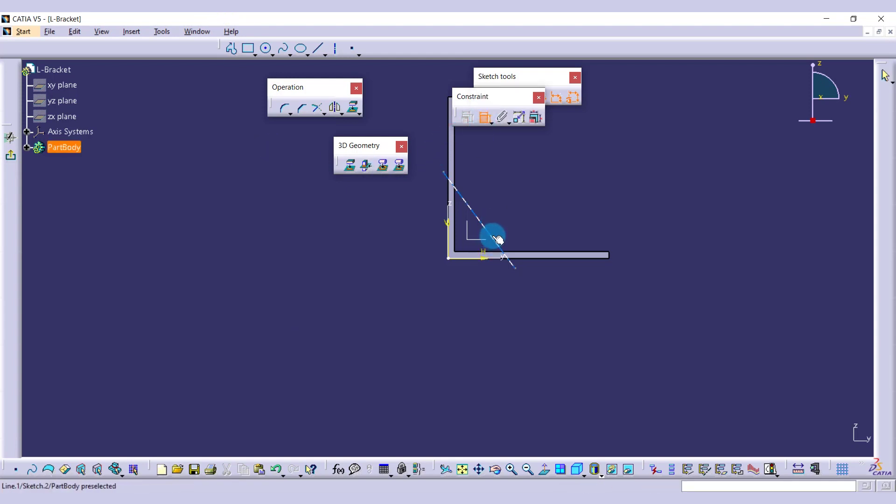
pyautogui.click(497, 239)
pyautogui.click(483, 257)
pyautogui.click(412, 204)
pyautogui.doubleClick(418, 203)
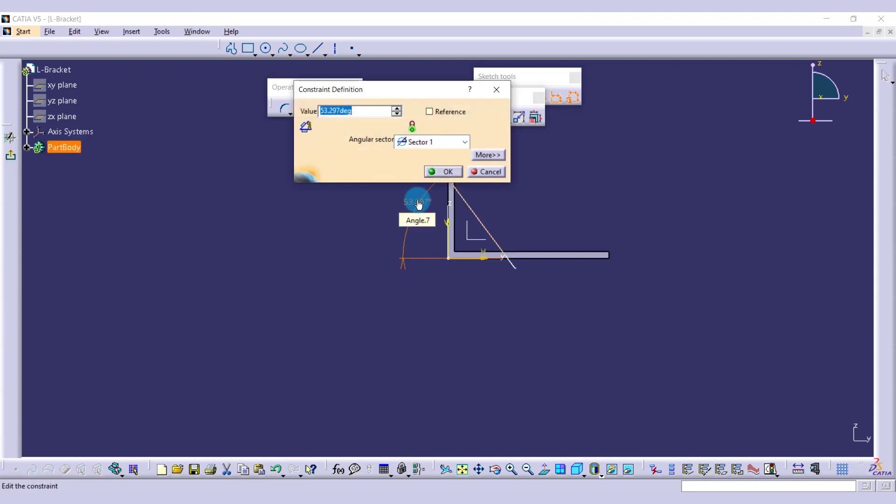
pyautogui.write('4555')
pyautogui.press('BackSpace')
pyautogui.press('BackSpace')
pyautogui.press('BackSpace')
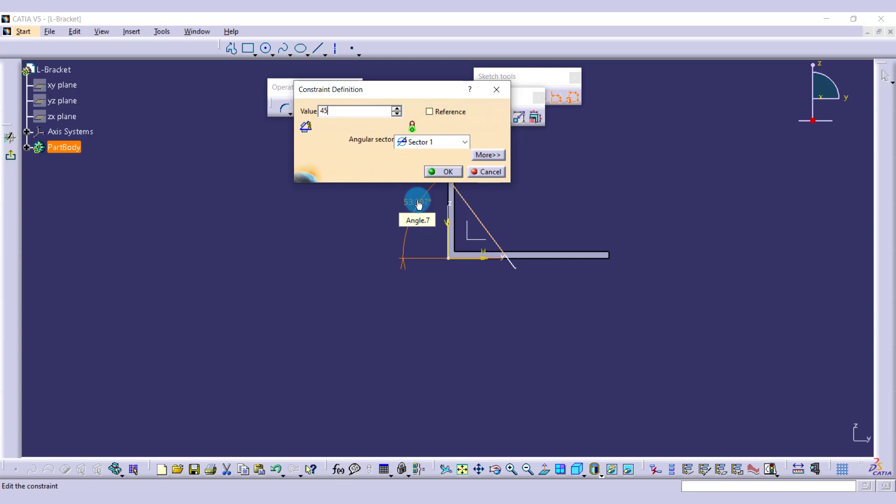
pyautogui.click(444, 171)
pyautogui.click(422, 290)
# Dimension the horizontal distance from the slanted line's lower endpoint to the vertical axis and set it to 25 mm
pyautogui.moveTo(425, 297)
pyautogui.mouseDown(button='middle')
pyautogui.moveTo(414, 292)
pyautogui.moveTo(478, 255)
pyautogui.moveTo(457, 310)
pyautogui.mouseUp(button='middle')
pyautogui.click(484, 118)
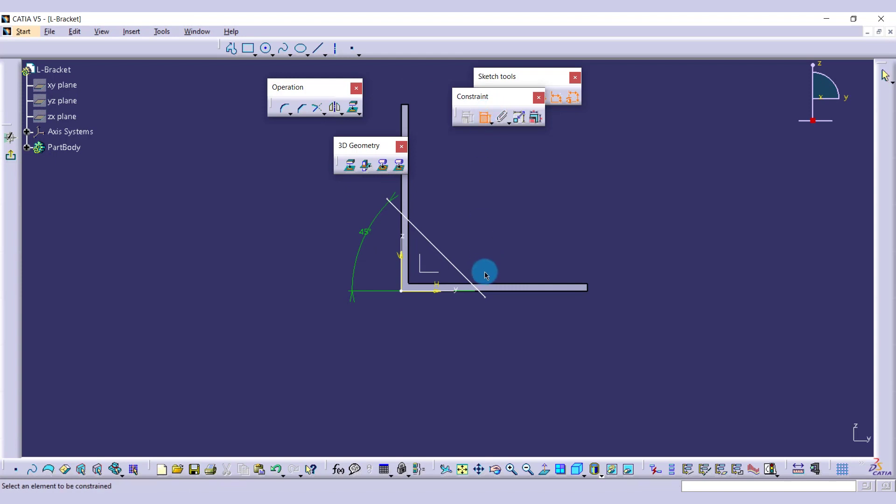
pyautogui.click(485, 296)
pyautogui.click(404, 257)
pyautogui.click(452, 333)
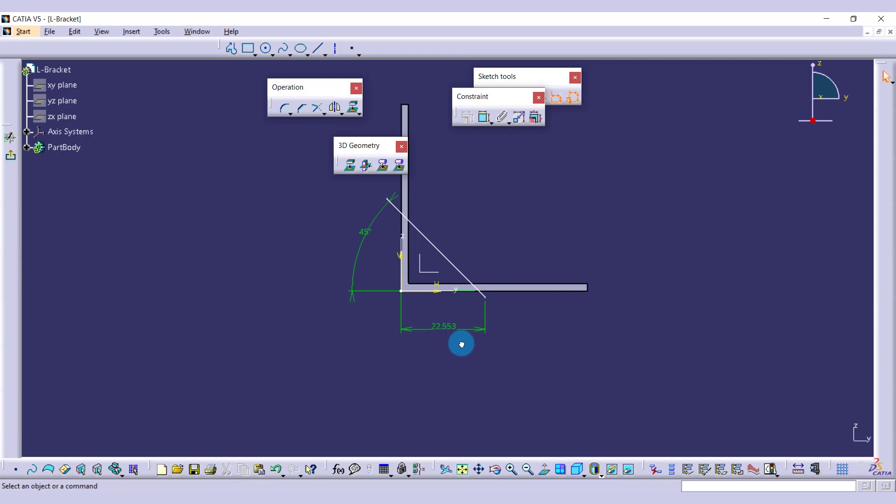
pyautogui.doubleClick(444, 325)
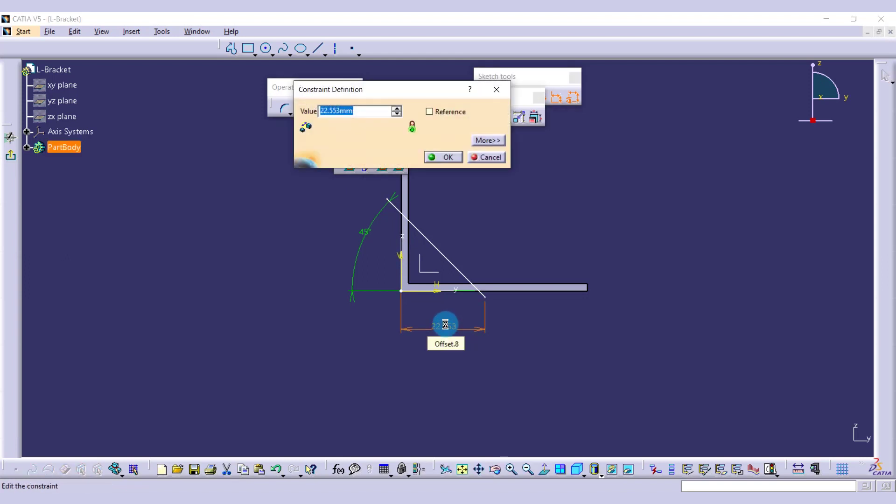
pyautogui.write('25')
pyautogui.press('Return')
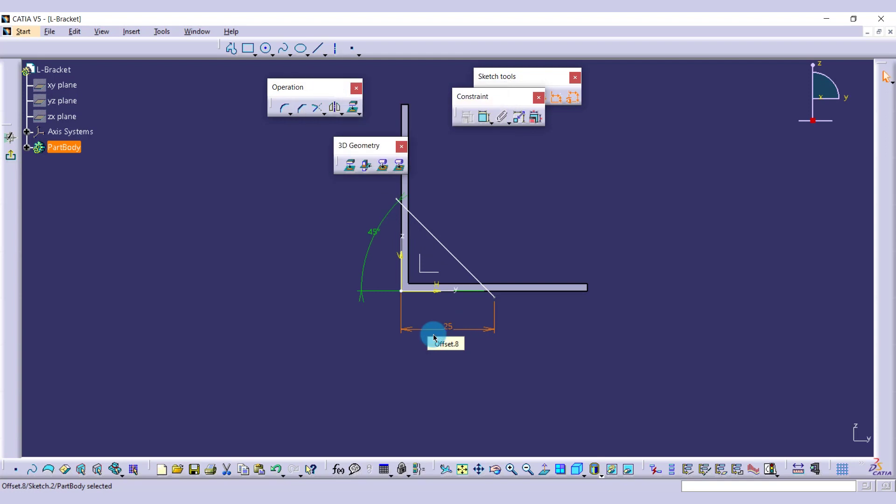
# Dimension the vertical distance from the slanted line's upper endpoint to the horizontal axis and set it to 25 mm
pyautogui.click(484, 117)
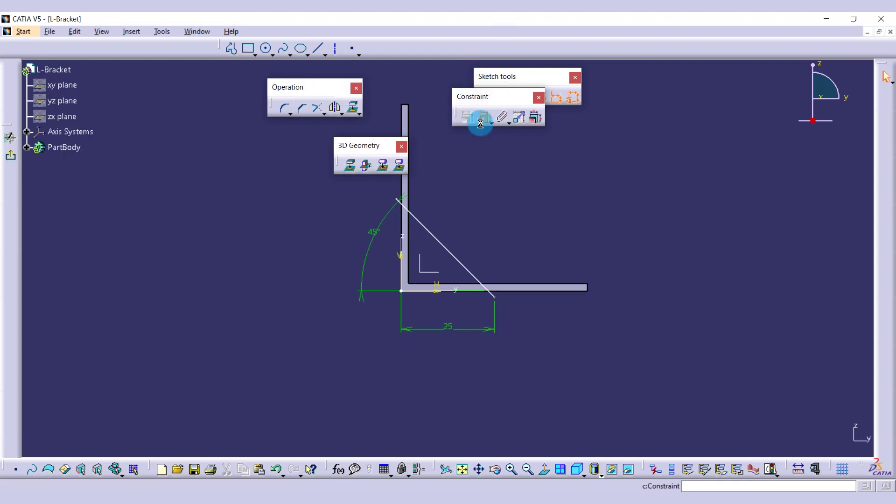
pyautogui.click(404, 203)
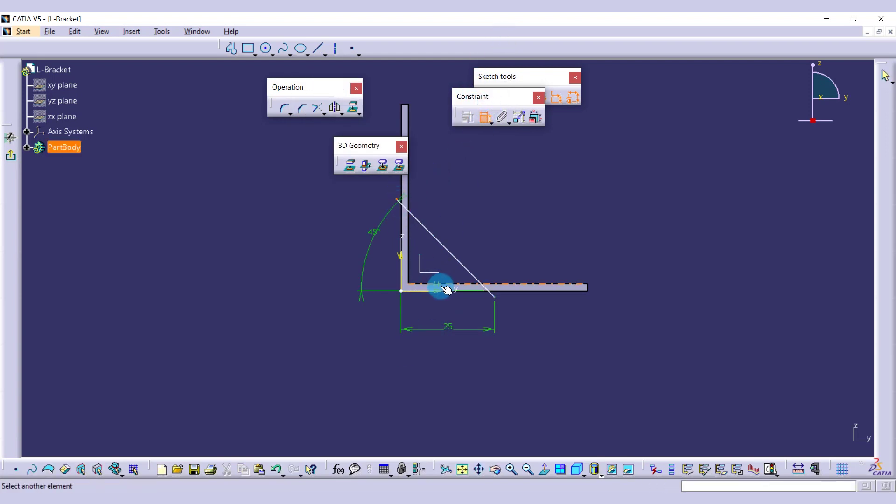
pyautogui.click(442, 289)
pyautogui.click(348, 248)
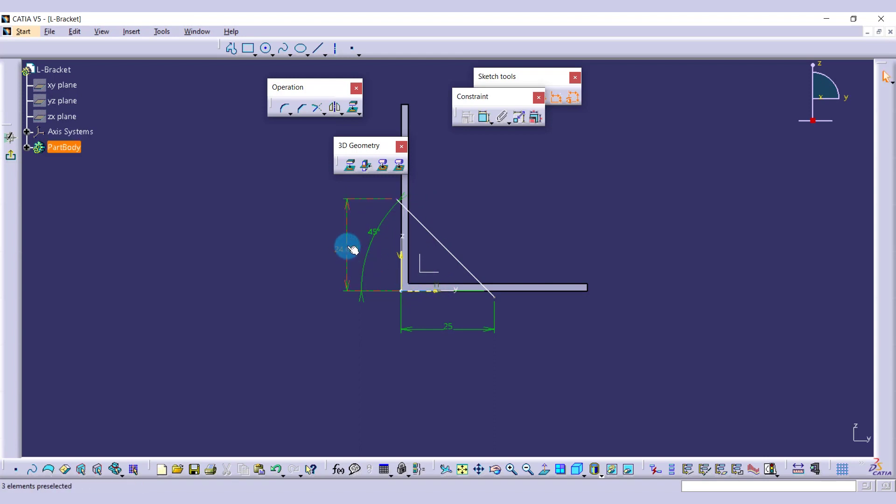
pyautogui.doubleClick(347, 246)
pyautogui.write('25')
pyautogui.press('Return')
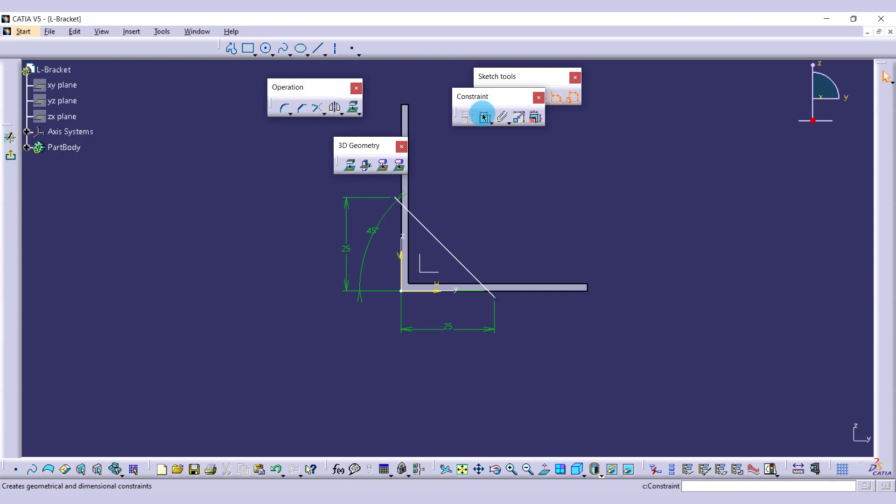
# Dimension the slanted line's length to fully constrain it, and exit the sketch
pyautogui.click(484, 117)
pyautogui.click(440, 243)
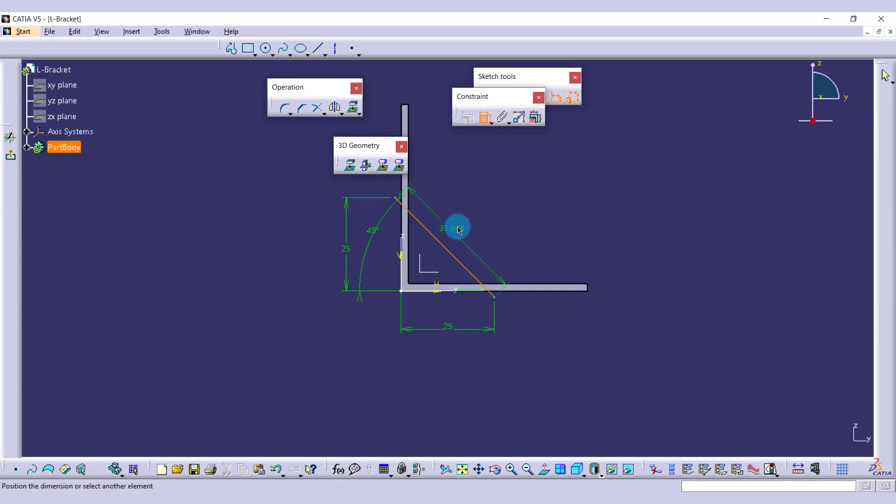
pyautogui.click(521, 207)
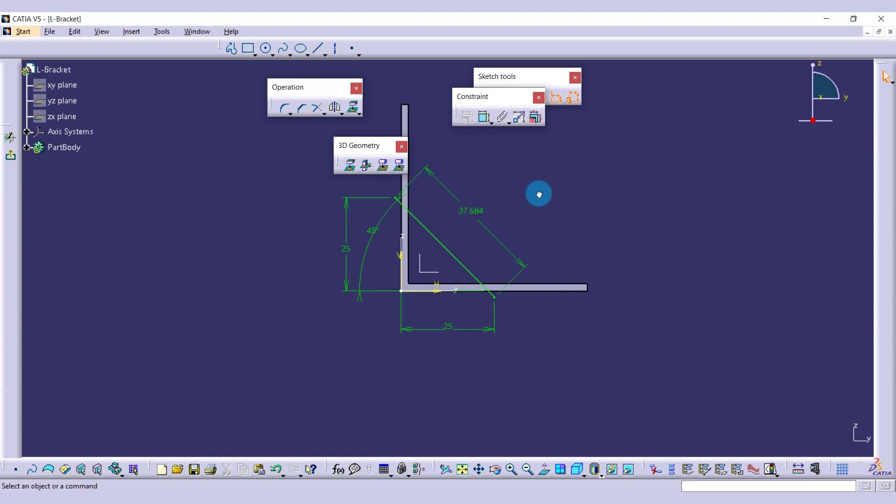
pyautogui.click(10, 156)
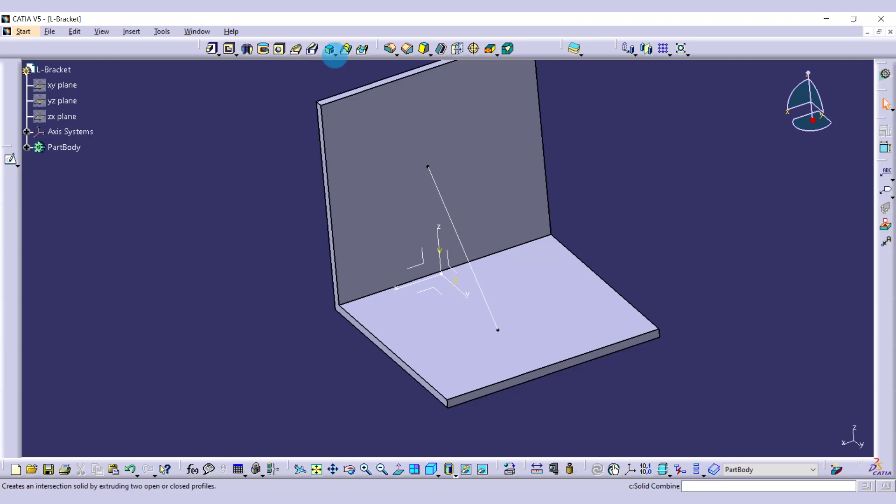
# Create a From Side stiffener from the slanted-line sketch with Thickness1 of 2 mm and Neutral Fiber, previewing it first
pyautogui.click(335, 54)
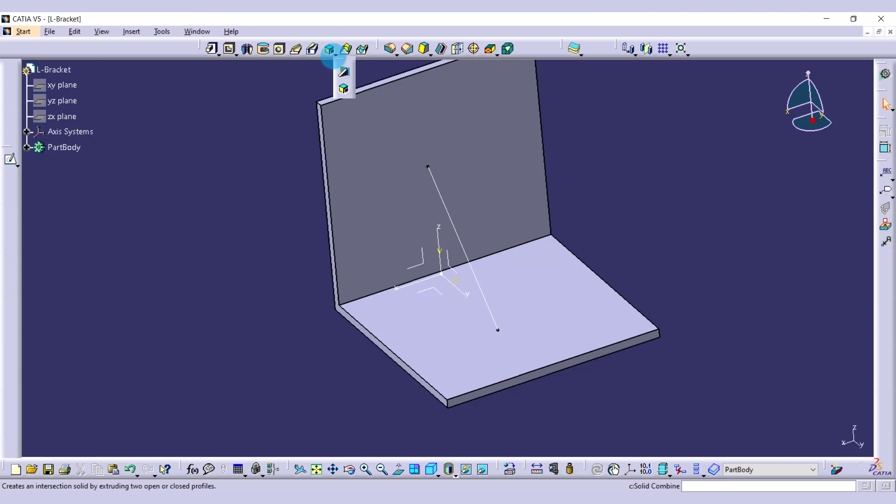
pyautogui.moveTo(333, 53); pyautogui.dragTo(277, 75)
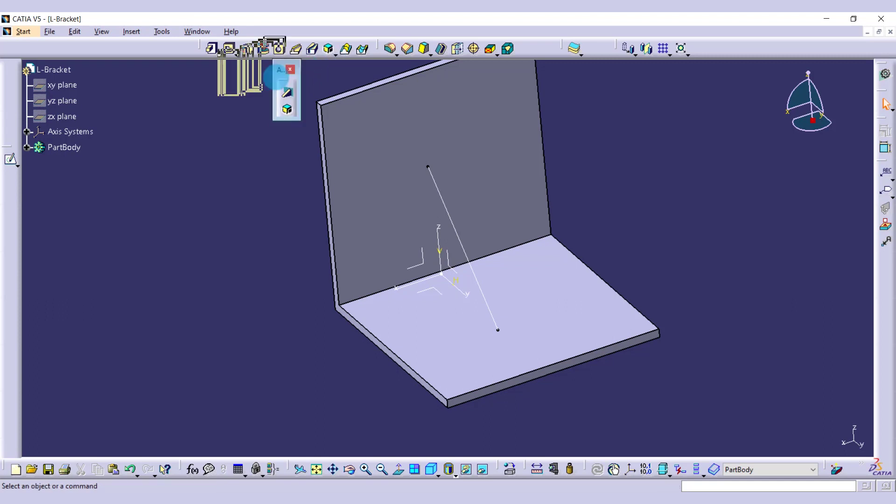
pyautogui.click(132, 32)
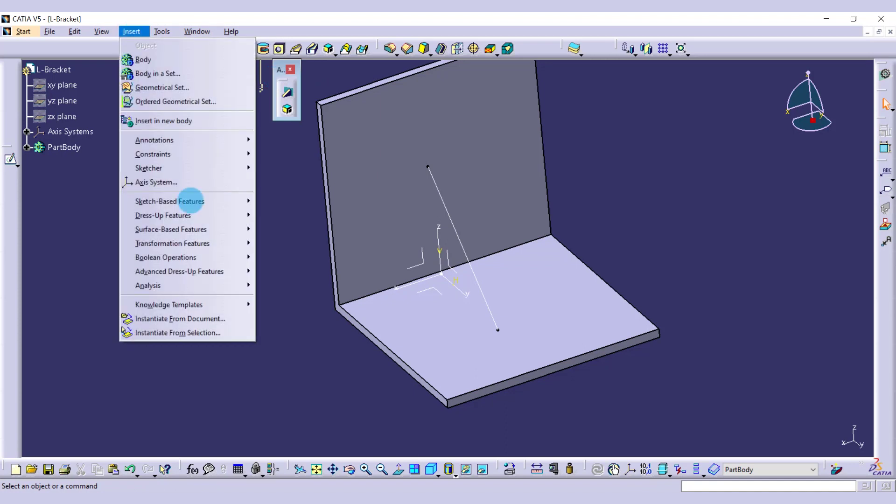
pyautogui.moveTo(190, 201)
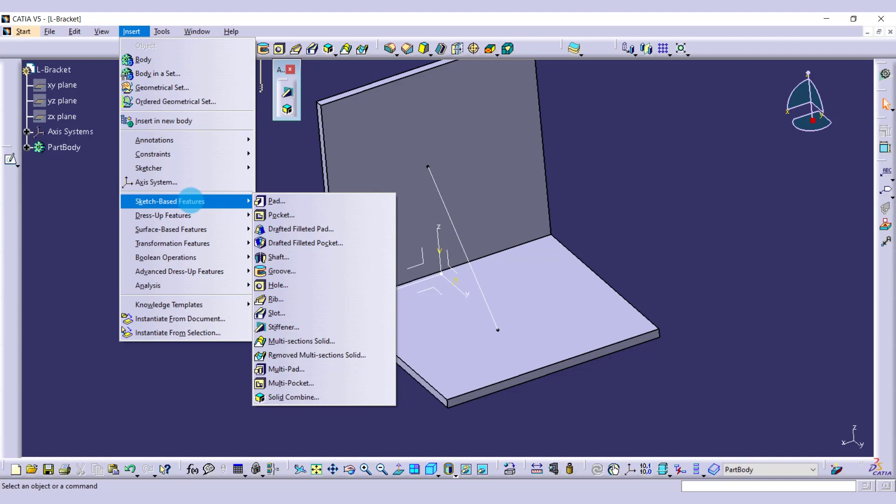
pyautogui.moveTo(189, 243)
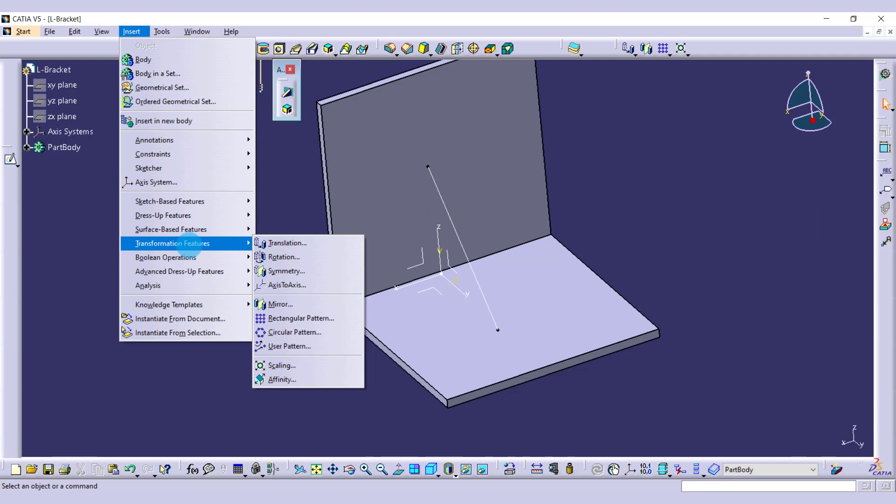
pyautogui.moveTo(152, 200)
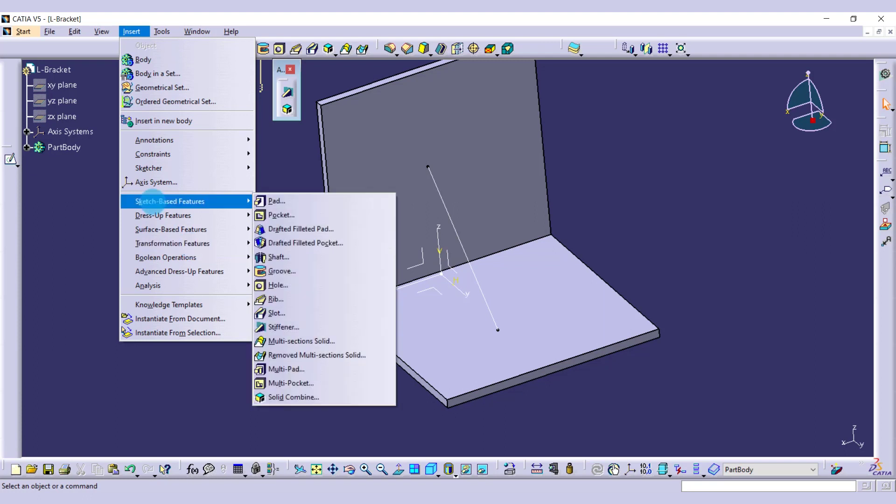
pyautogui.click(276, 327)
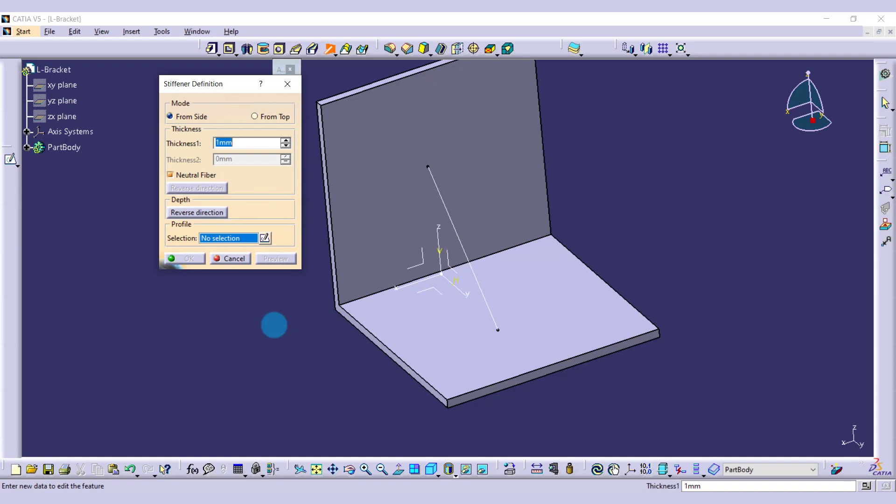
pyautogui.click(465, 257)
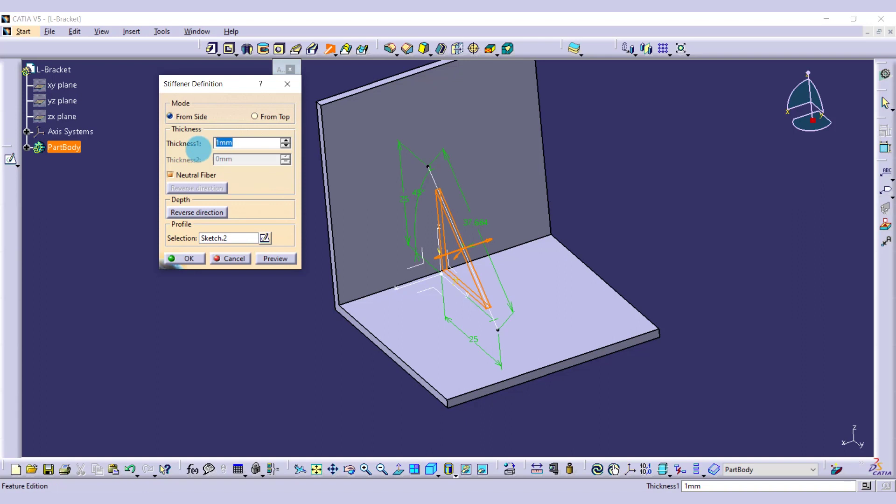
pyautogui.write('2')
pyautogui.click(274, 259)
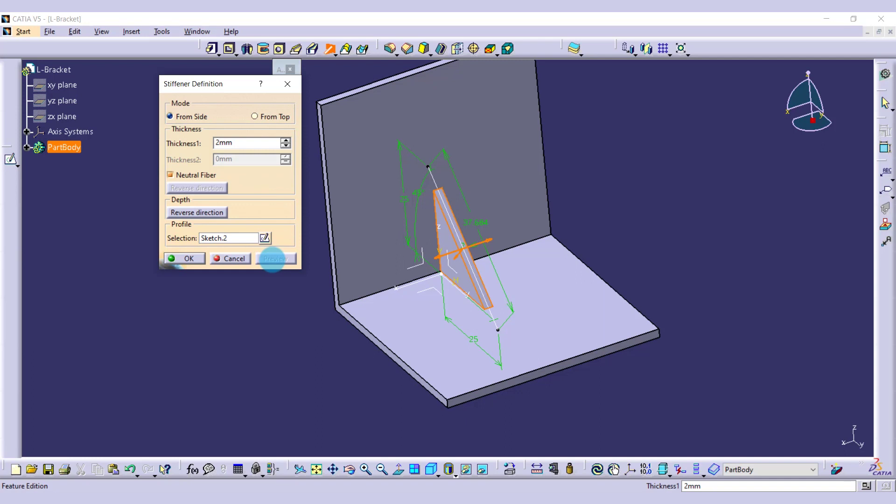
pyautogui.click(187, 258)
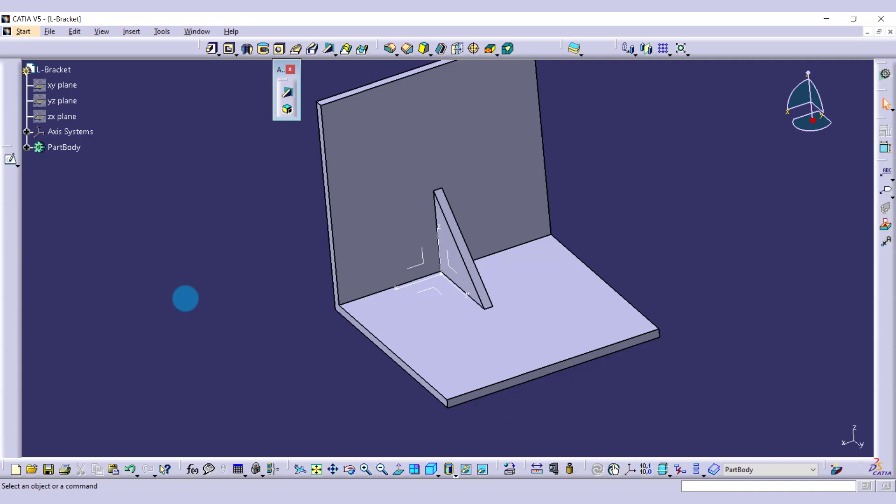
# Fillet the bracket's outer bend edge, where the vertical and horizontal plates meet, with a 4 mm radius, previewing it first
pyautogui.moveTo(391, 263); pyautogui.dragTo(518, 208, button='middle')
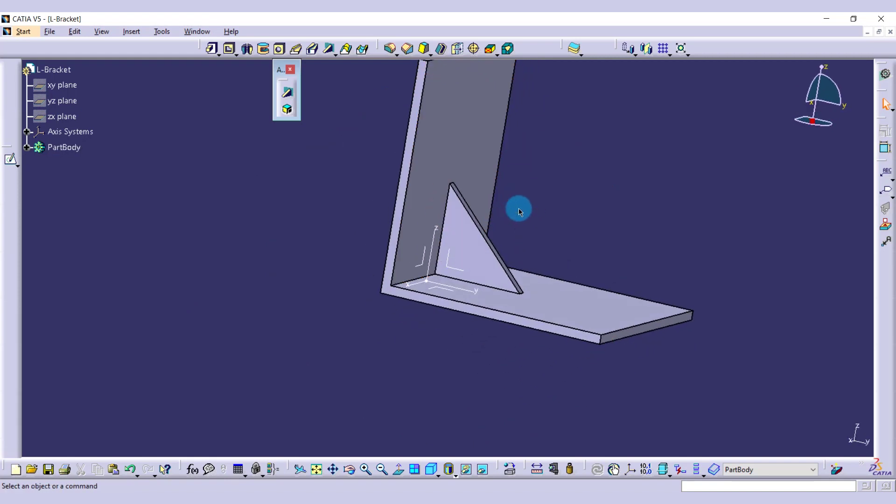
pyautogui.moveTo(460, 300); pyautogui.dragTo(558, 326, button='middle')
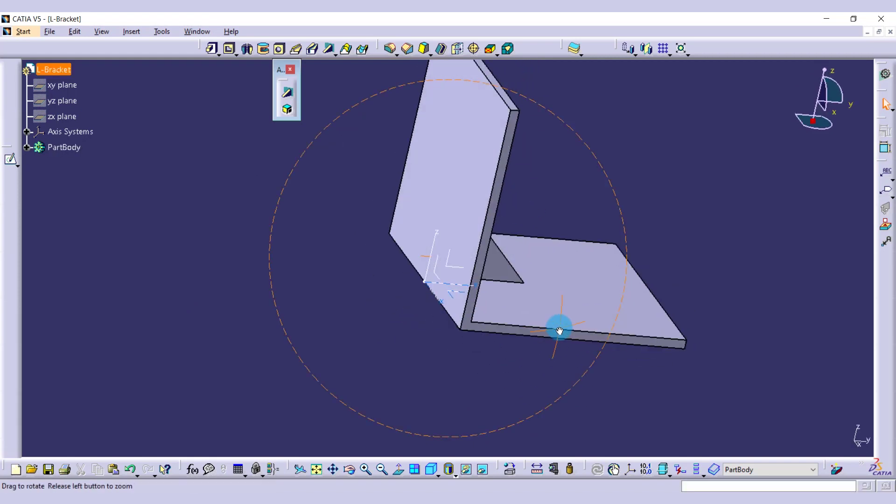
pyautogui.moveTo(500, 320); pyautogui.dragTo(469, 280, button='middle')
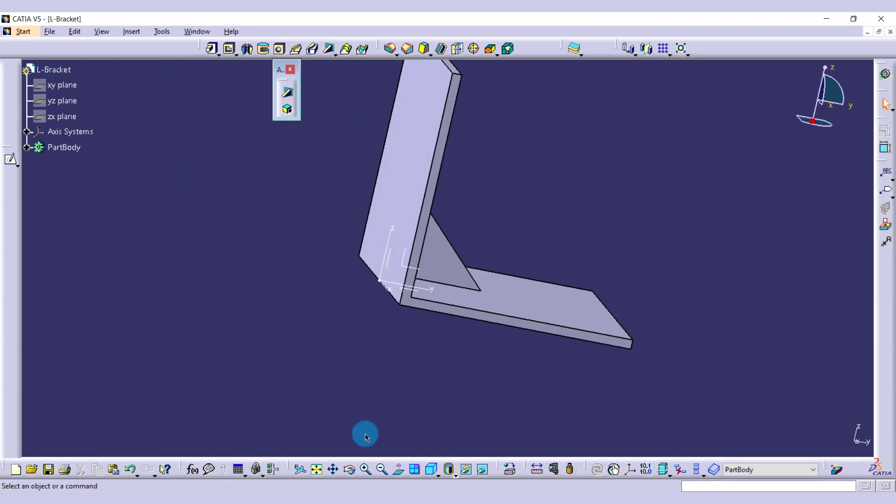
pyautogui.click(390, 49)
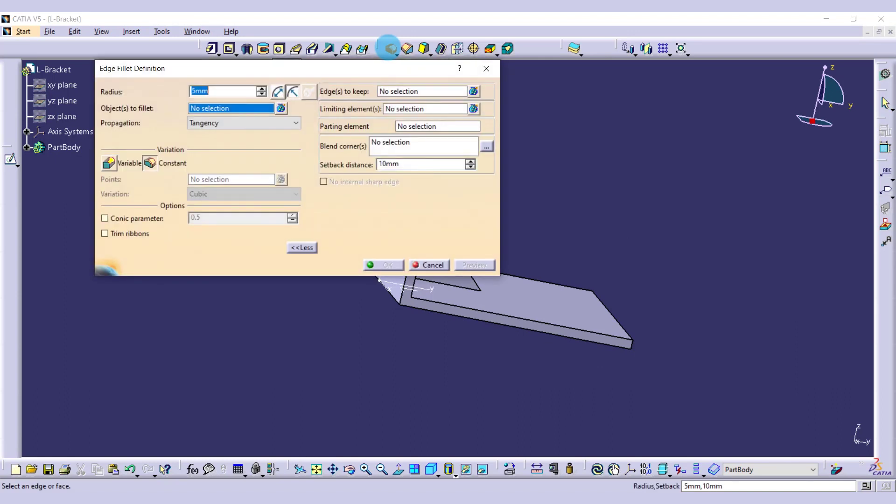
pyautogui.moveTo(550, 296)
pyautogui.mouseDown(button='middle')
pyautogui.moveTo(700, 346)
pyautogui.moveTo(658, 246)
pyautogui.moveTo(565, 242)
pyautogui.moveTo(598, 244)
pyautogui.moveTo(628, 230)
pyautogui.moveTo(621, 257)
pyautogui.mouseUp(button='middle')
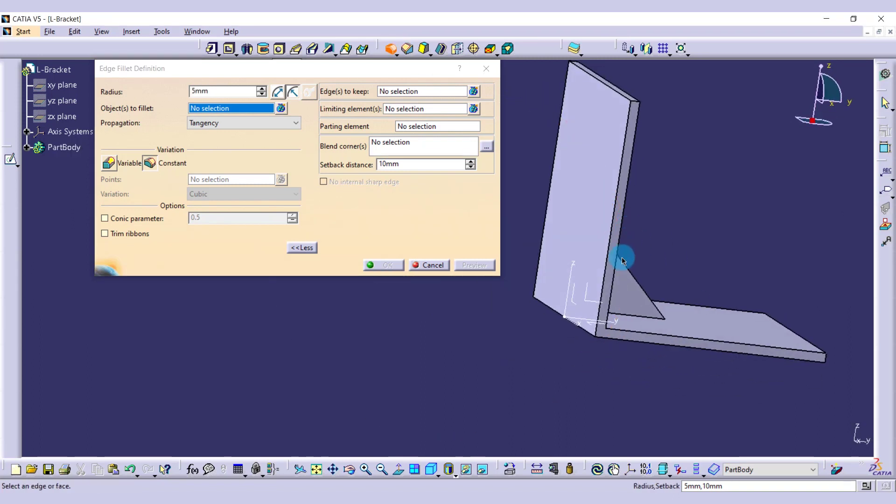
pyautogui.click(554, 309)
pyautogui.moveTo(564, 352)
pyautogui.mouseDown(button='middle')
pyautogui.moveTo(586, 336)
pyautogui.moveTo(546, 334)
pyautogui.moveTo(555, 337)
pyautogui.mouseUp(button='middle')
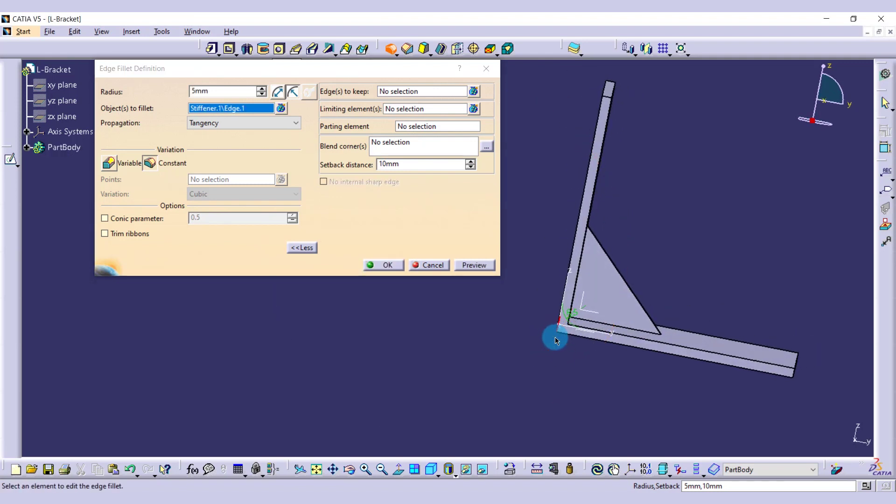
pyautogui.click(174, 93)
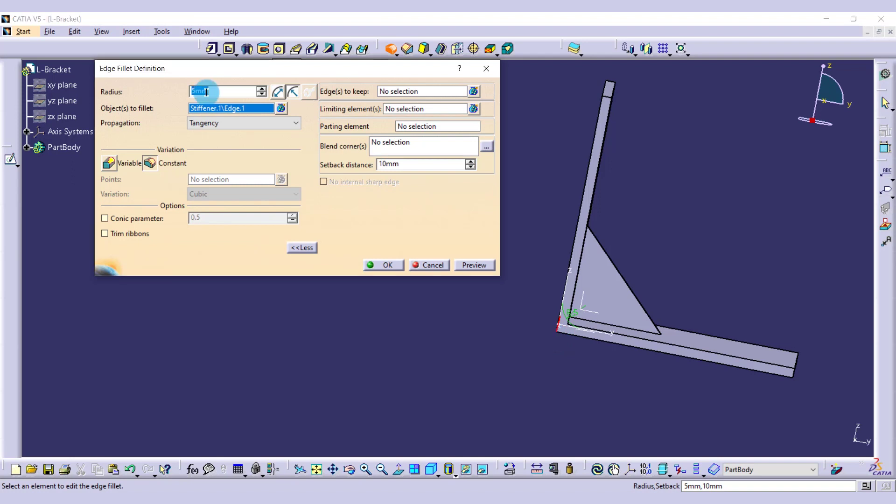
pyautogui.write('4')
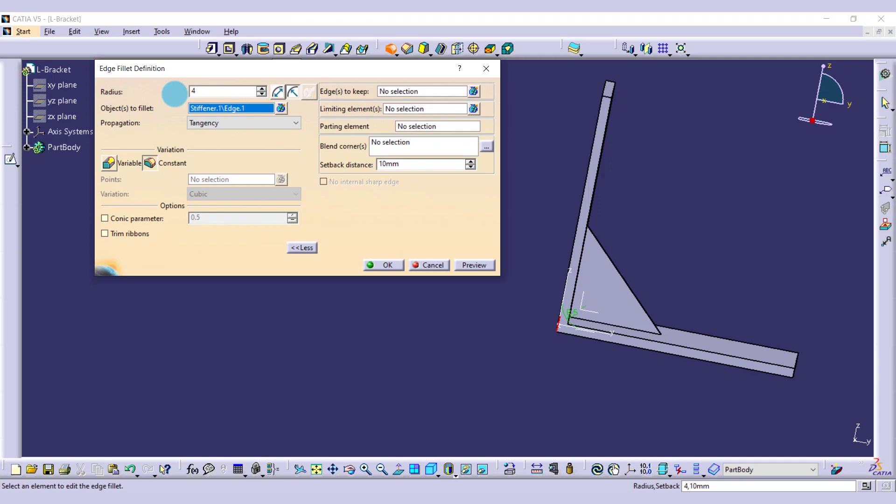
pyautogui.click(463, 264)
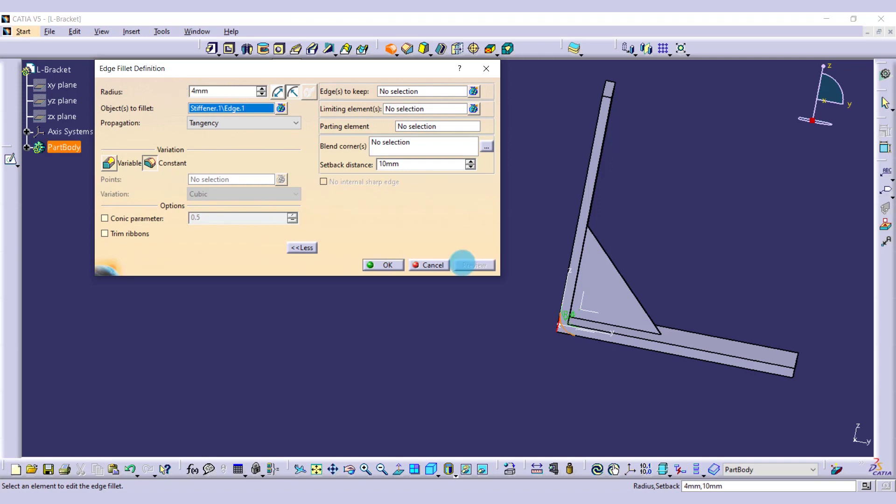
pyautogui.click(390, 263)
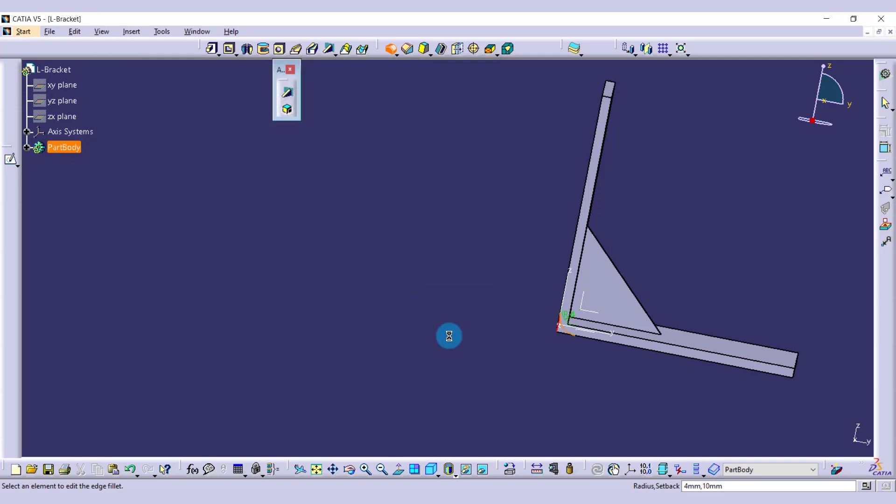
# Fillet the two inner bend edges on either side of the stiffener with a 2 mm radius, previewing the result first
pyautogui.moveTo(497, 324); pyautogui.dragTo(409, 336, button='middle')
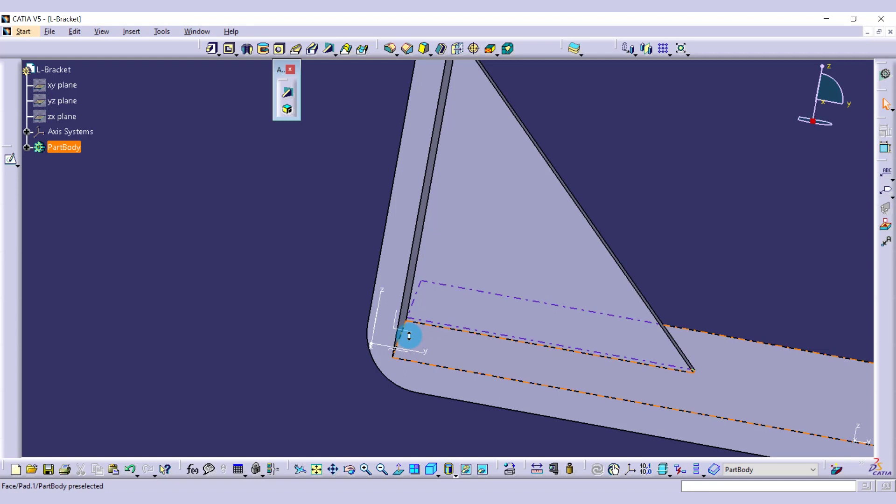
pyautogui.moveTo(410, 327); pyautogui.dragTo(483, 327, button='middle')
pyautogui.click(386, 47)
pyautogui.click(434, 289)
pyautogui.moveTo(567, 278); pyautogui.dragTo(578, 294, button='middle')
pyautogui.click(524, 344)
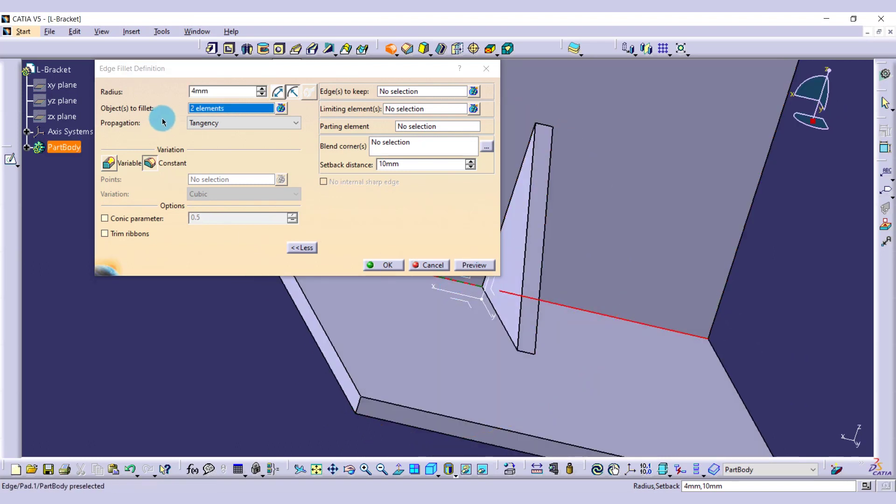
pyautogui.doubleClick(227, 91)
pyautogui.write('2')
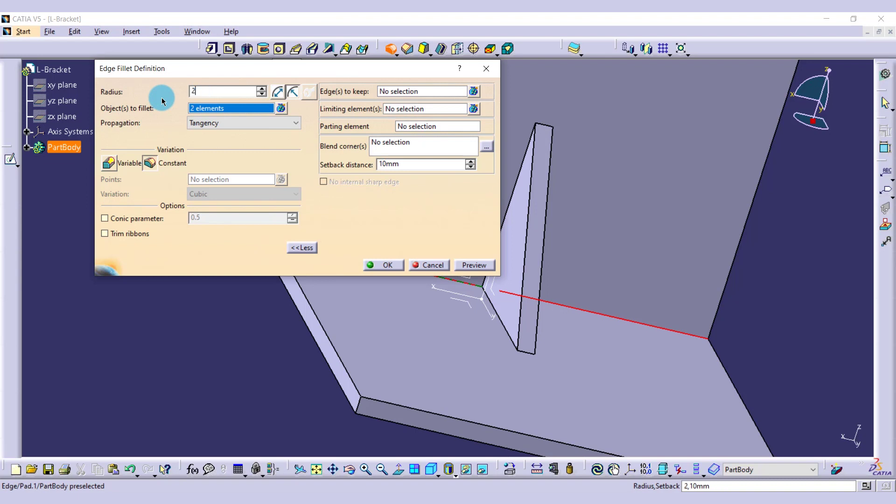
pyautogui.click(473, 265)
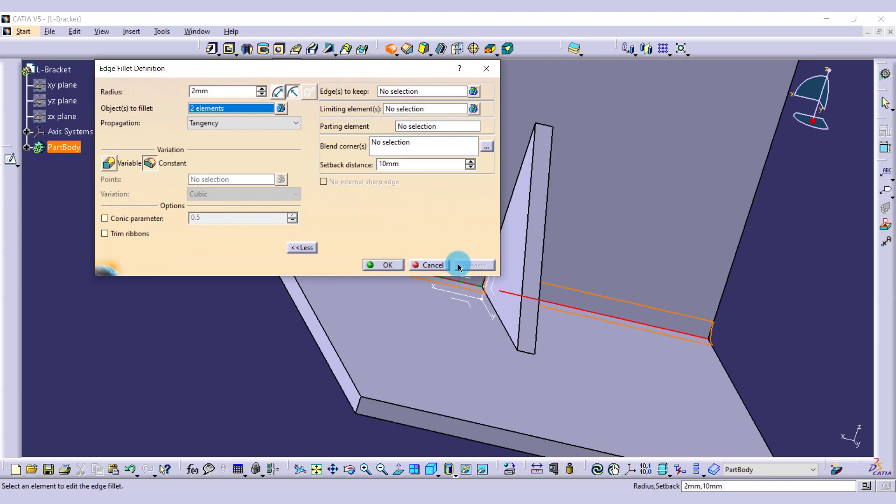
pyautogui.click(379, 264)
# Fillet the two free corner edges of the horizontal plate with a 5 mm radius, previewing the result first
pyautogui.moveTo(380, 276); pyautogui.dragTo(455, 336, button='middle')
pyautogui.moveTo(300, 348); pyautogui.dragTo(416, 326, button='middle')
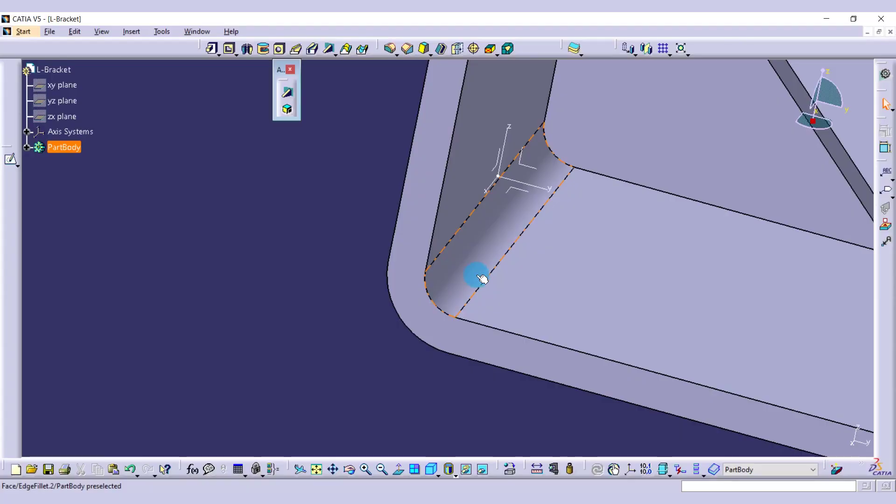
pyautogui.moveTo(482, 279); pyautogui.dragTo(386, 357, button='middle')
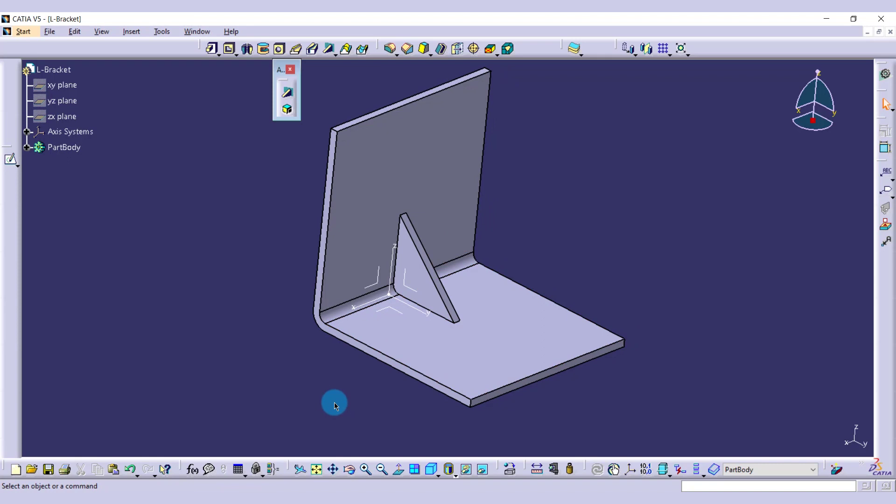
pyautogui.click(390, 48)
pyautogui.moveTo(454, 383); pyautogui.dragTo(406, 272, button='middle')
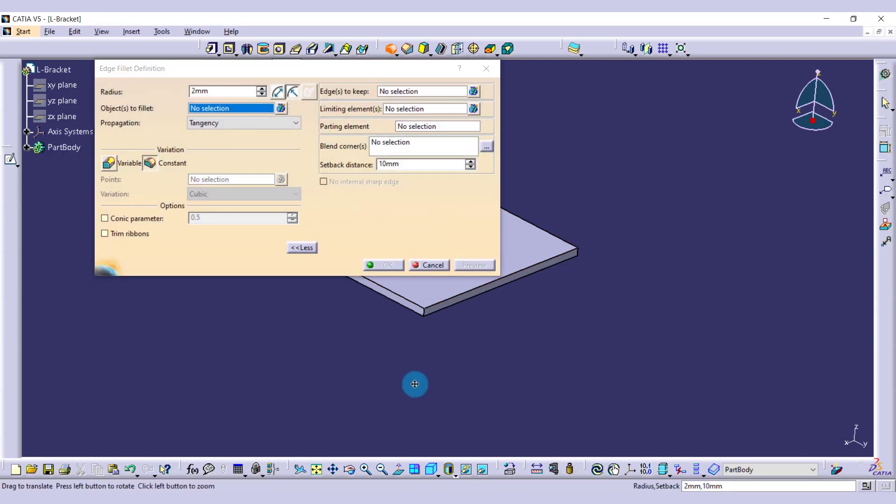
pyautogui.moveTo(415, 384); pyautogui.dragTo(414, 352, button='middle')
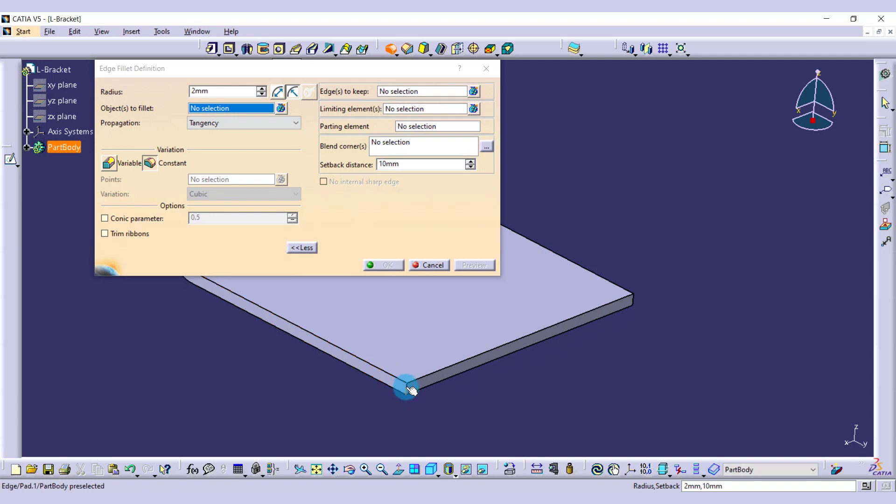
pyautogui.click(411, 390)
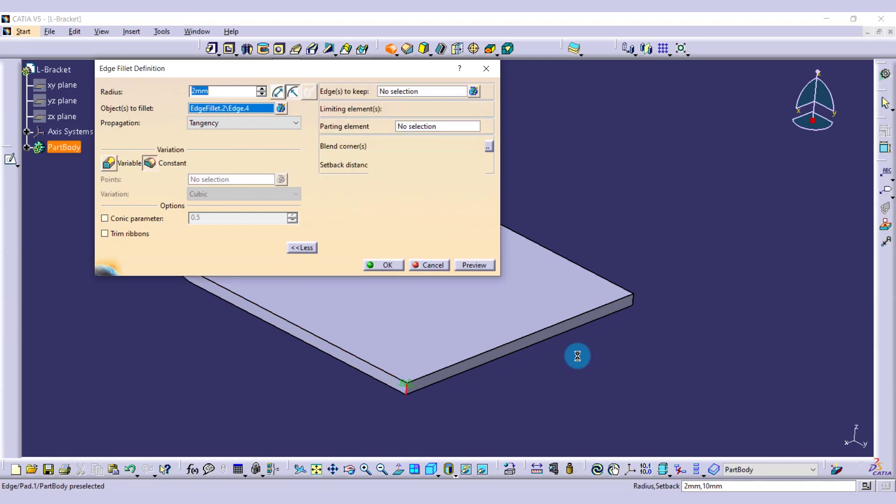
pyautogui.click(634, 296)
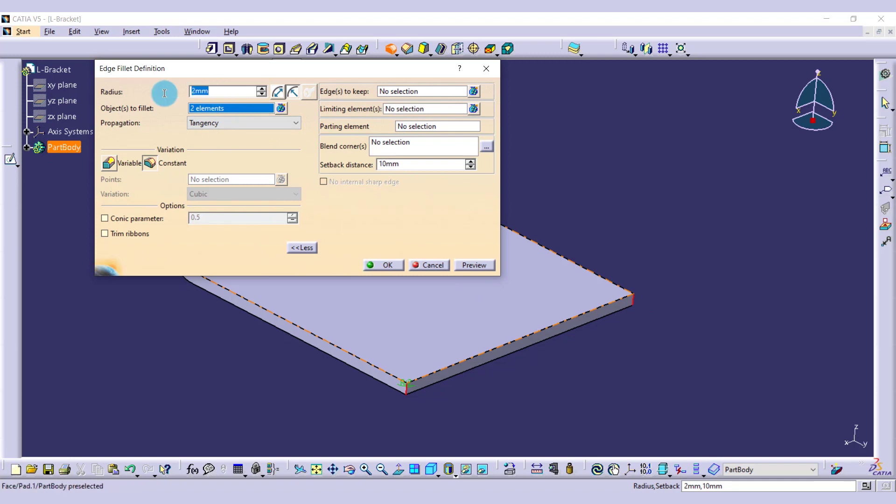
pyautogui.click(463, 266)
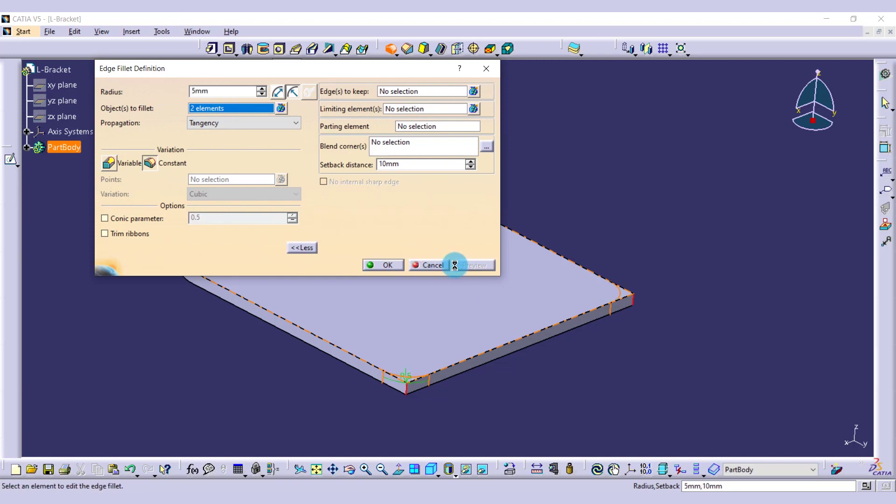
pyautogui.click(389, 266)
# Chamfer the vertical plate's two upper corner edges in Length1/Length2 mode with both lengths set to 5 mm
pyautogui.moveTo(486, 280); pyautogui.dragTo(497, 307, button='middle')
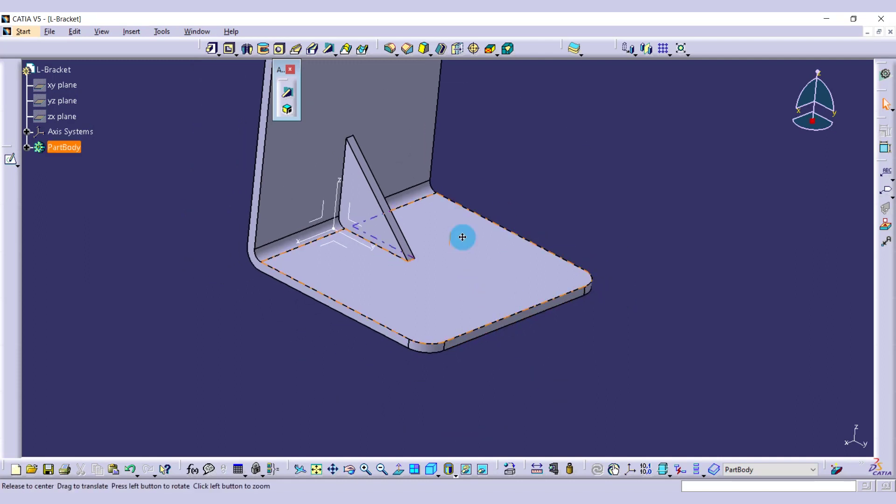
pyautogui.moveTo(464, 238); pyautogui.dragTo(548, 388, button='middle')
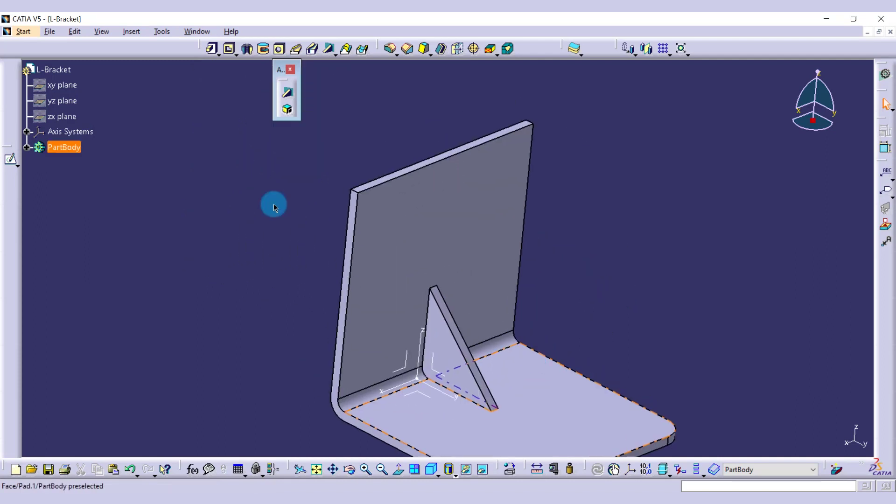
pyautogui.click(409, 52)
pyautogui.moveTo(410, 230); pyautogui.dragTo(390, 182, button='middle')
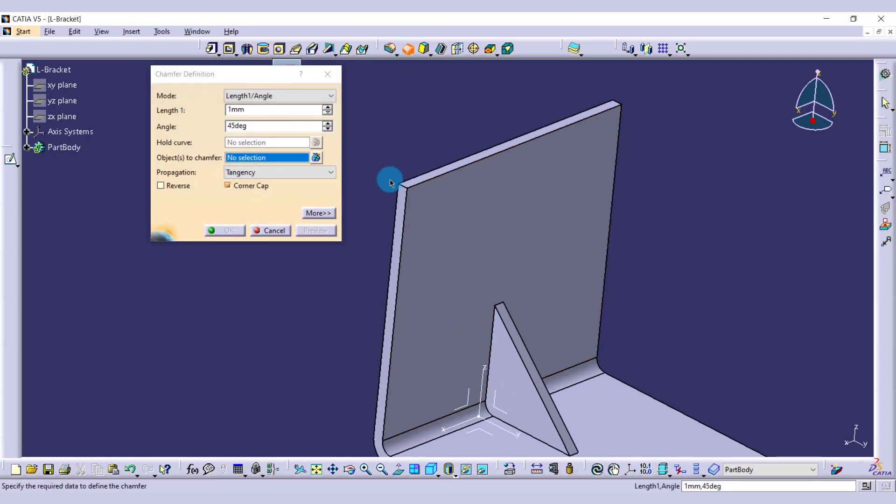
pyautogui.click(407, 188)
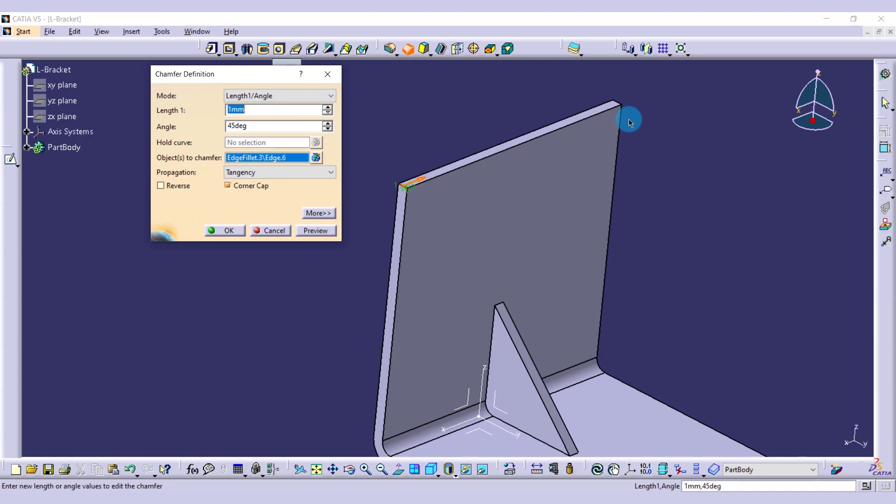
pyautogui.click(617, 104)
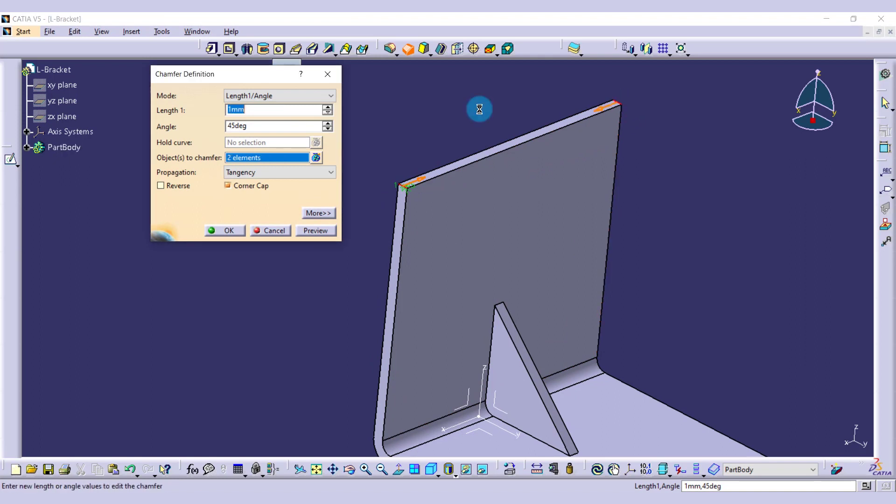
pyautogui.click(334, 97)
pyautogui.click(295, 117)
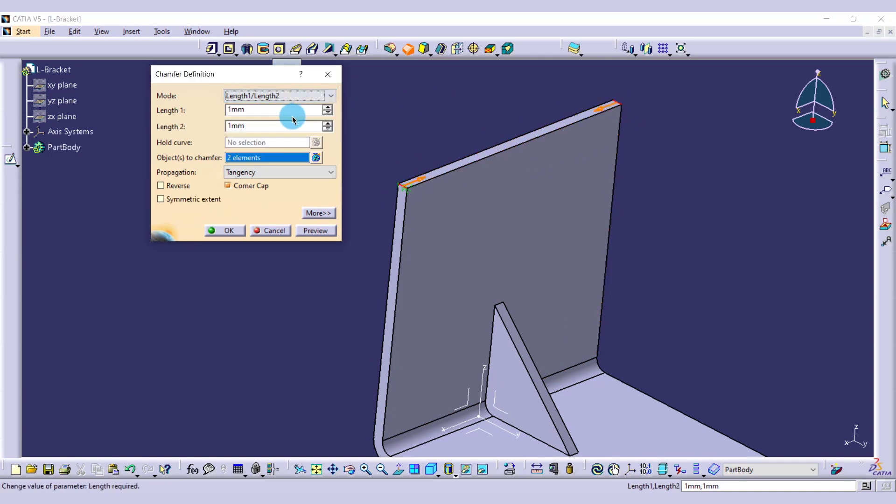
pyautogui.moveTo(203, 116); pyautogui.dragTo(176, 116)
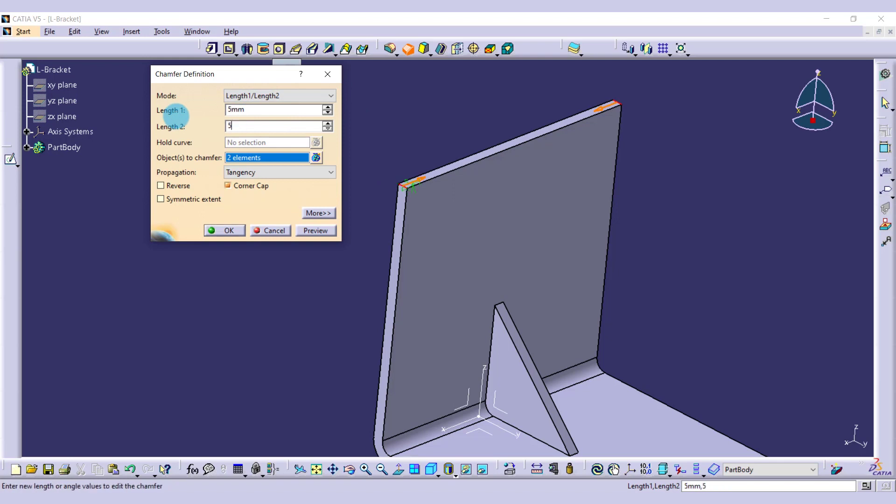
pyautogui.click(236, 230)
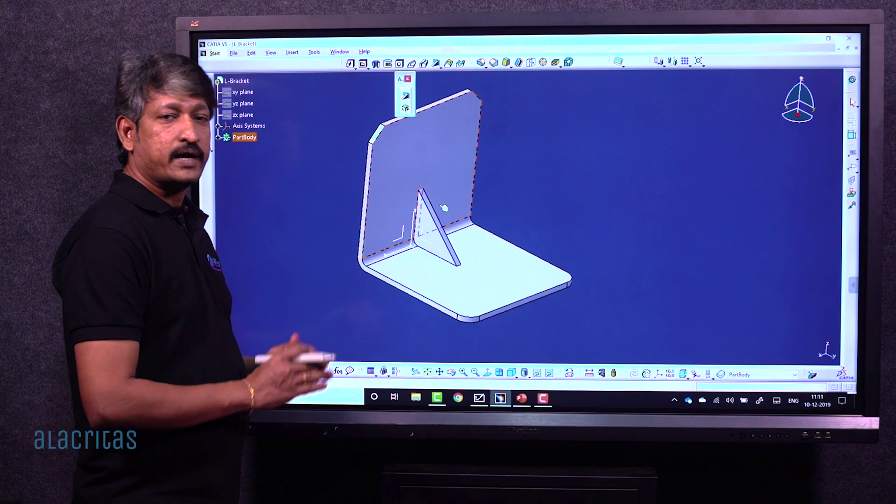